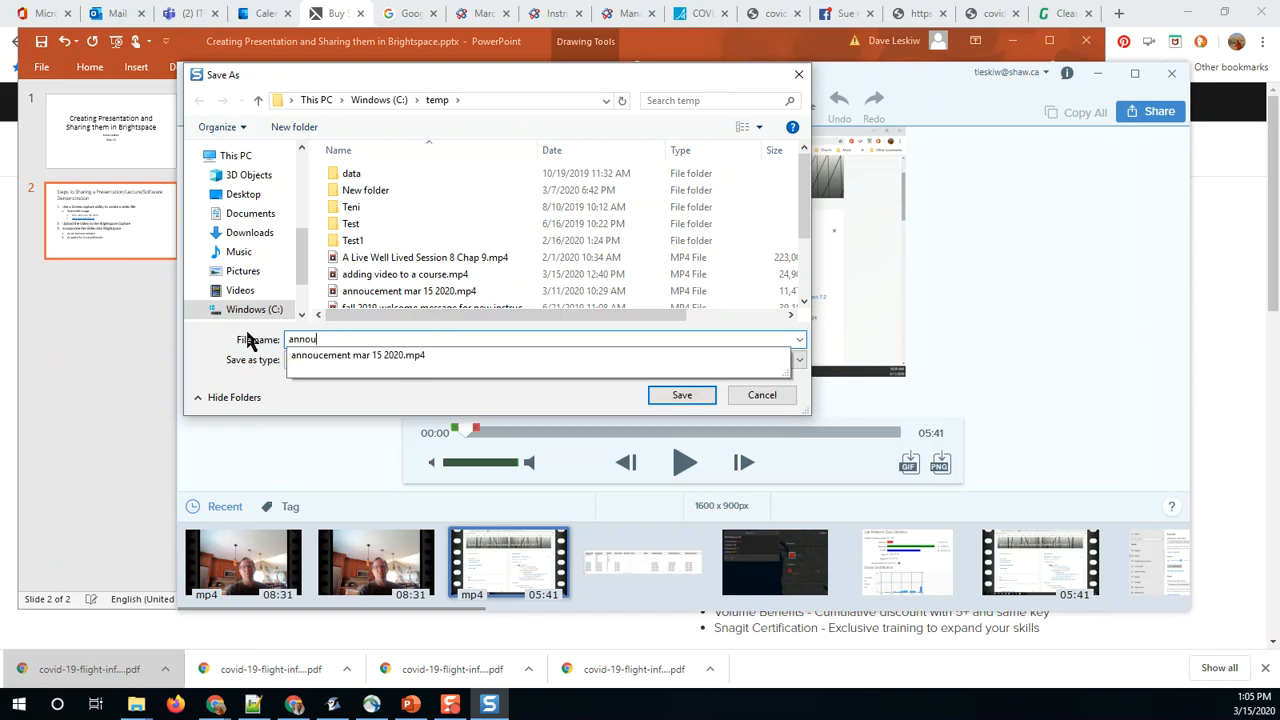
Step: Save the recording as an MP4 in the temp folder with the file name "CMPP269 Announcement Mar 16 2020"
{"action": "key", "text": "BackSpace"}
{"action": "key", "text": "BackSpace"}
{"action": "type", "text": "Acco"}
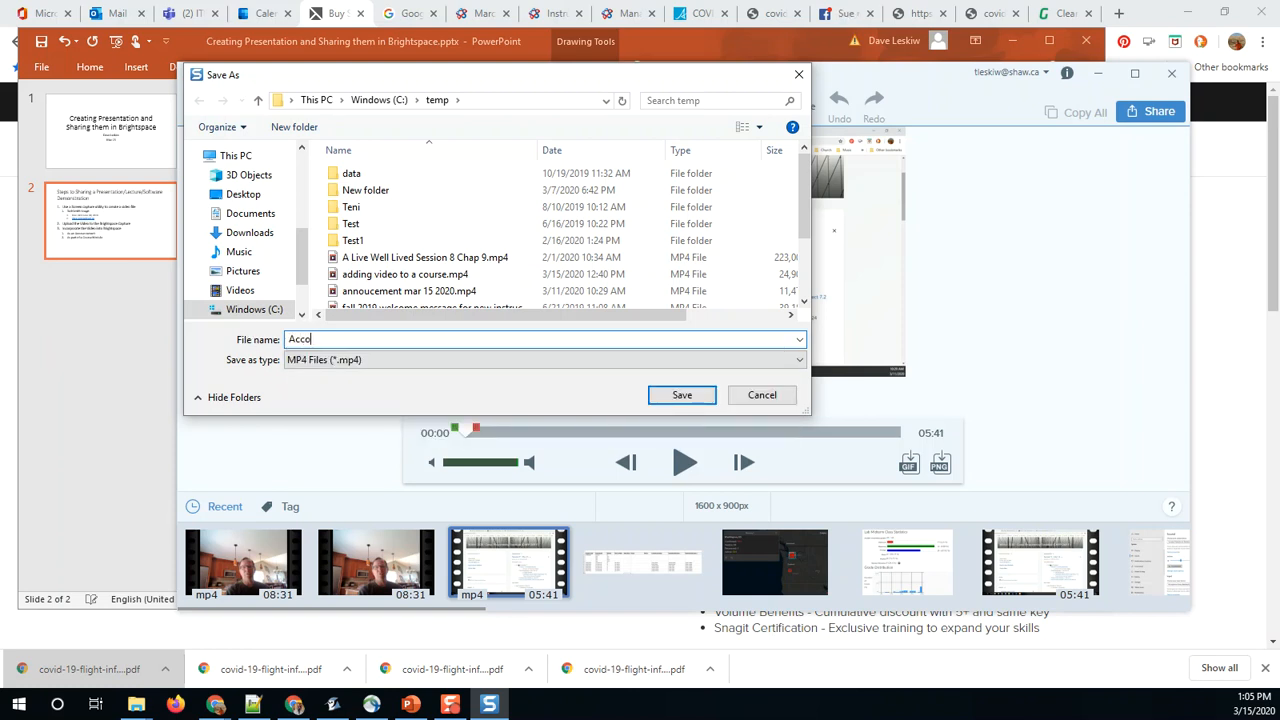
{"action": "key", "text": "BackSpace"}
{"action": "key", "text": "BackSpace"}
{"action": "type", "text": "CMPP269 Ann"}
{"action": "type", "text": "ouncement Mar 16"}
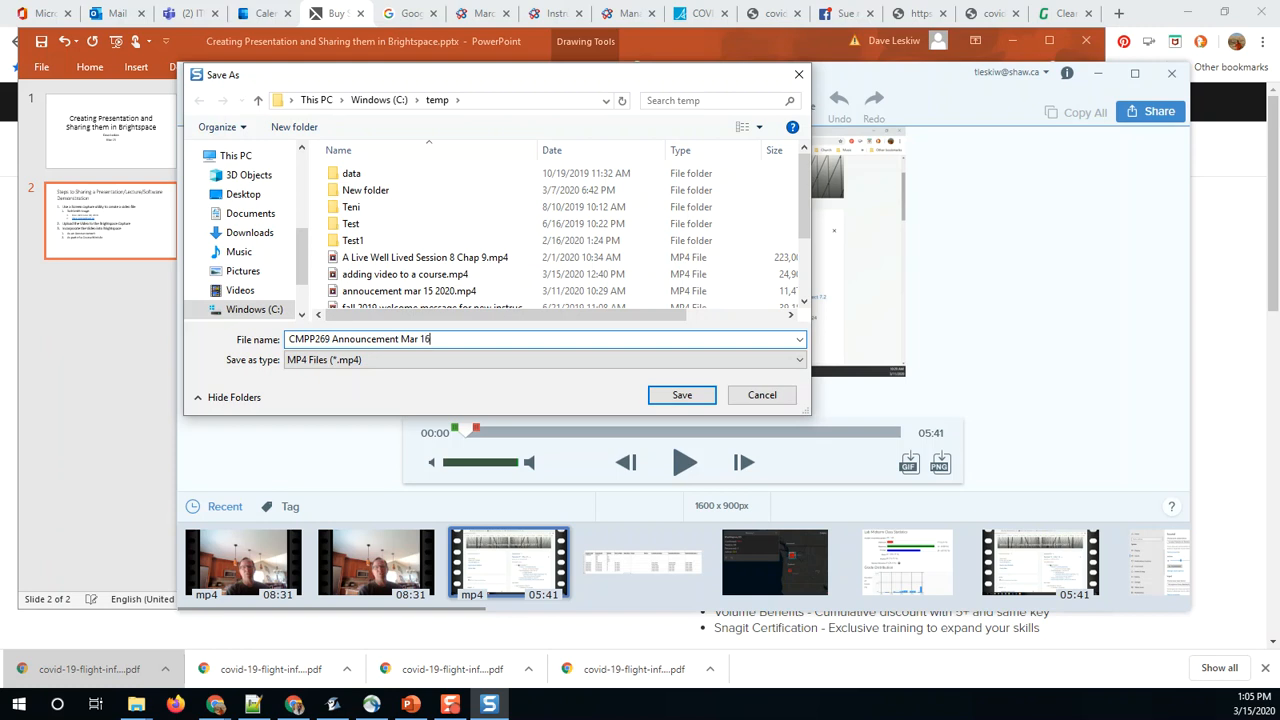
{"action": "type", "text": "2020"}
{"action": "key", "text": "Return"}
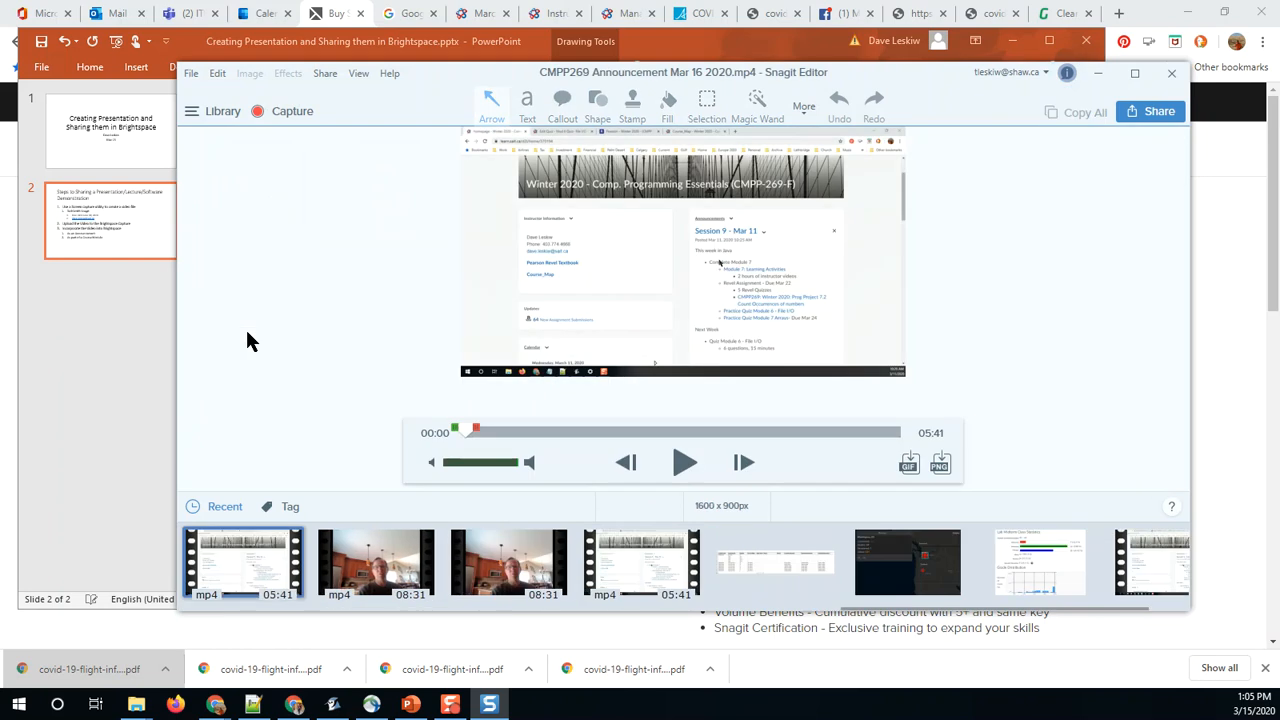
Step: Switch to the SAIT course site in Chrome and open the Upload Video page of Capture Central from the course home
{"action": "left_click", "coordinate": [1097, 78]}
{"action": "left_click", "coordinate": [482, 15]}
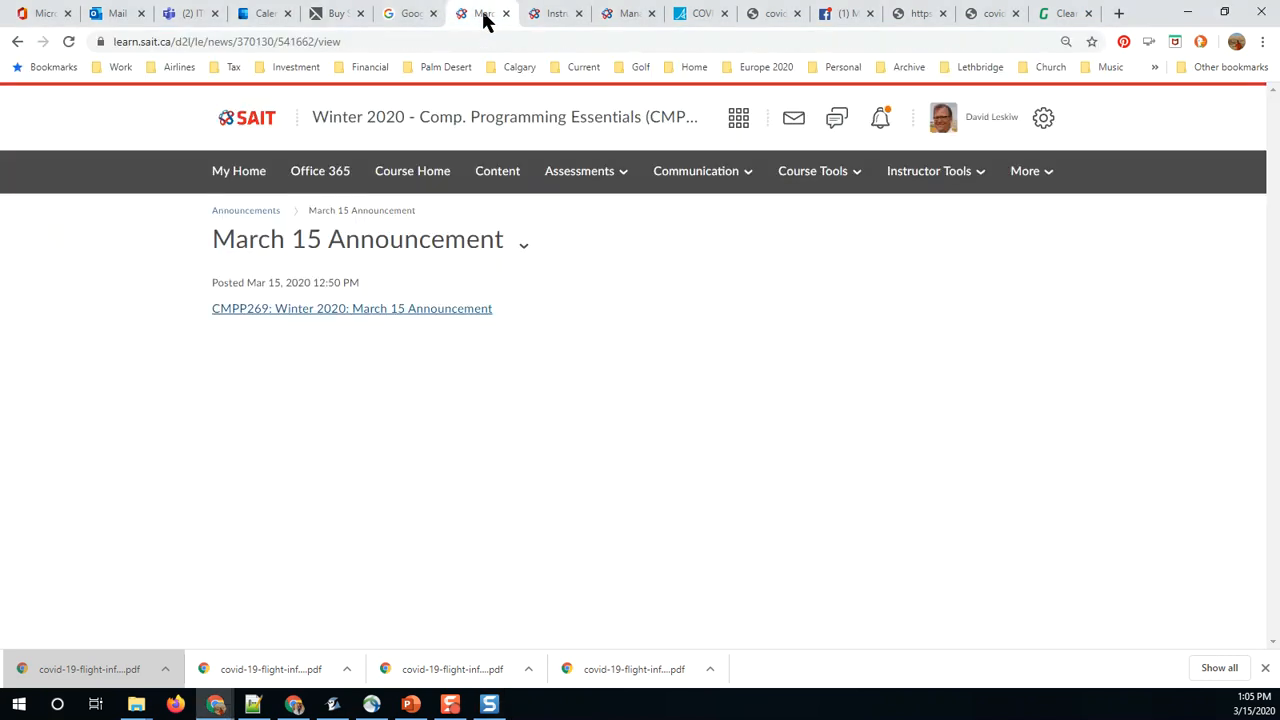
{"action": "left_click", "coordinate": [416, 175]}
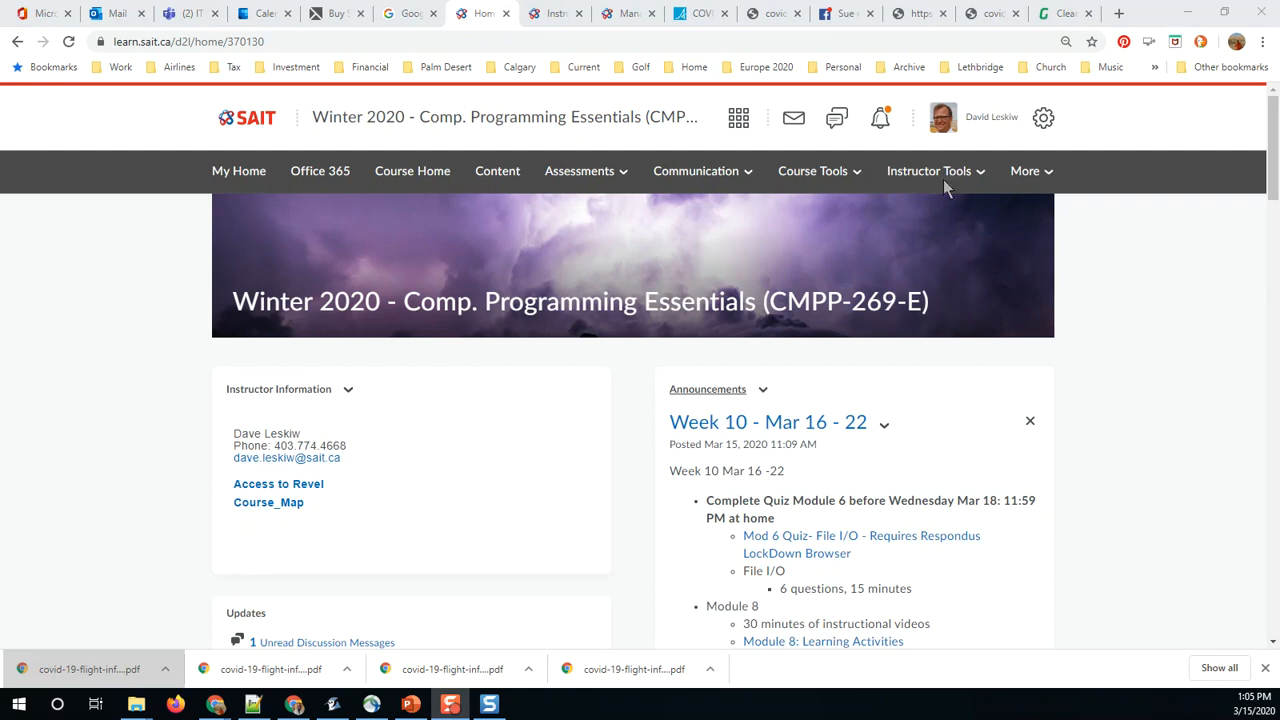
{"action": "left_click", "coordinate": [937, 177]}
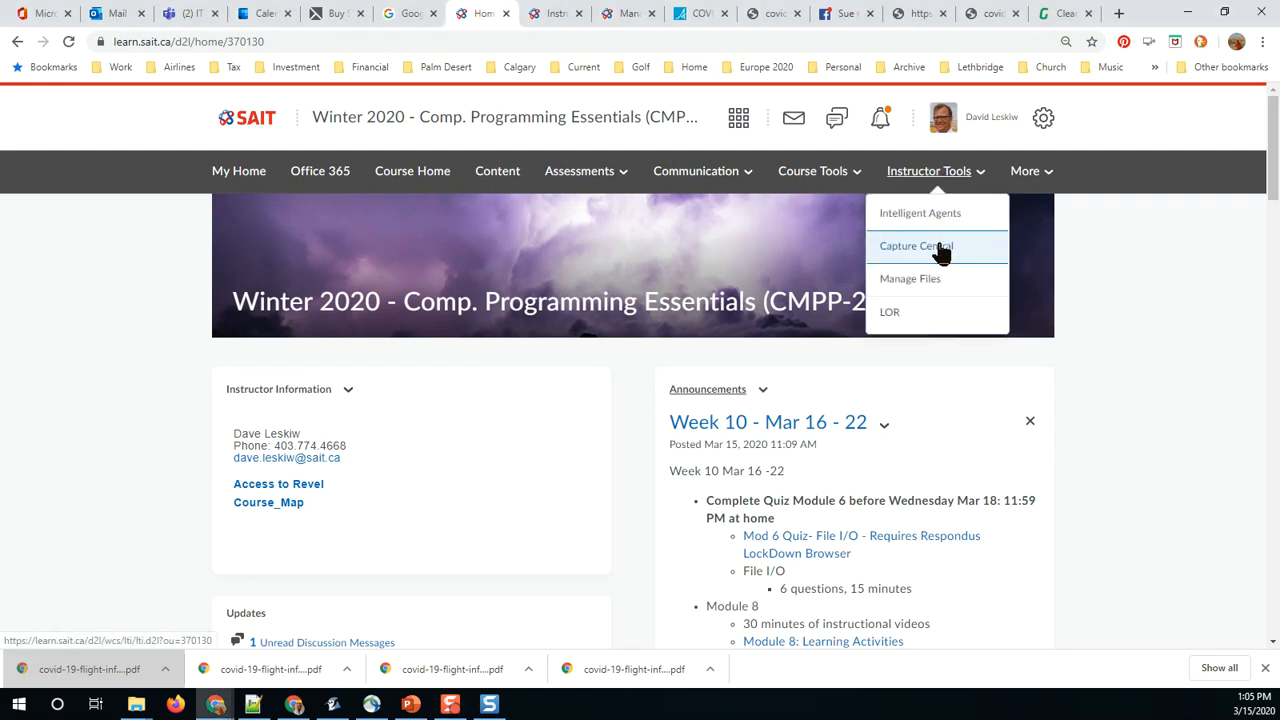
{"action": "left_click", "coordinate": [941, 250]}
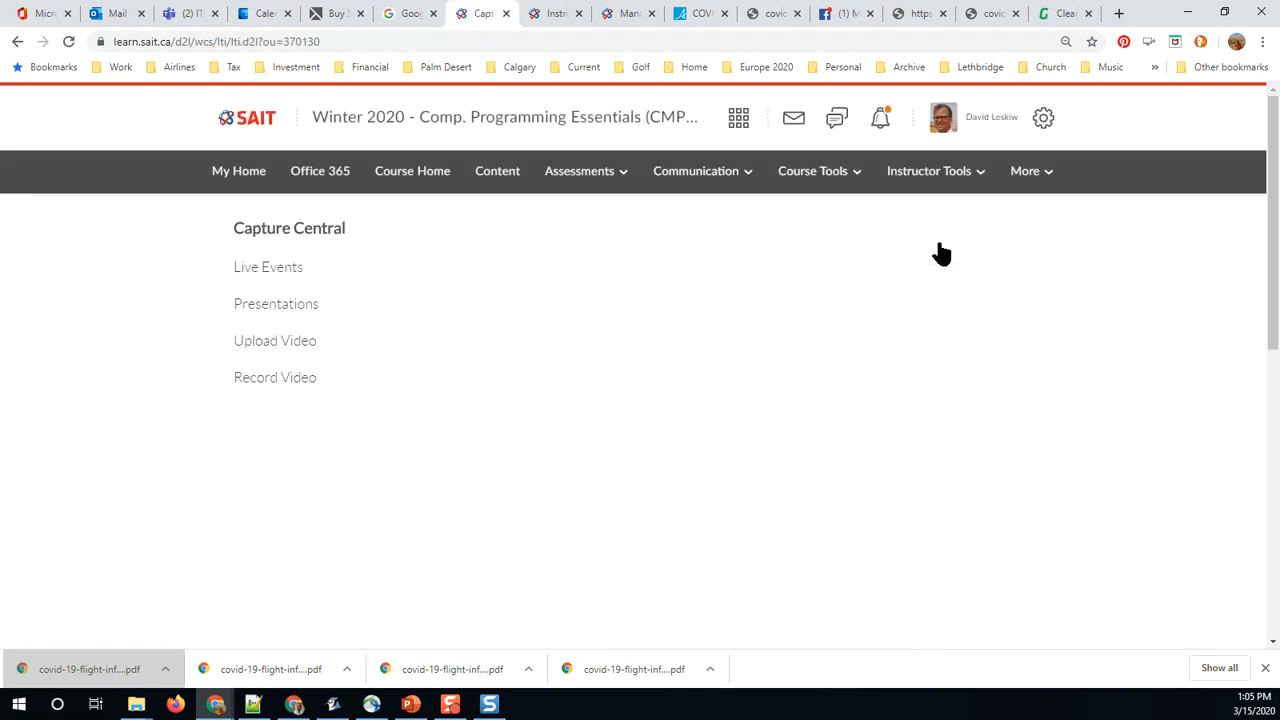
{"action": "left_click", "coordinate": [277, 343]}
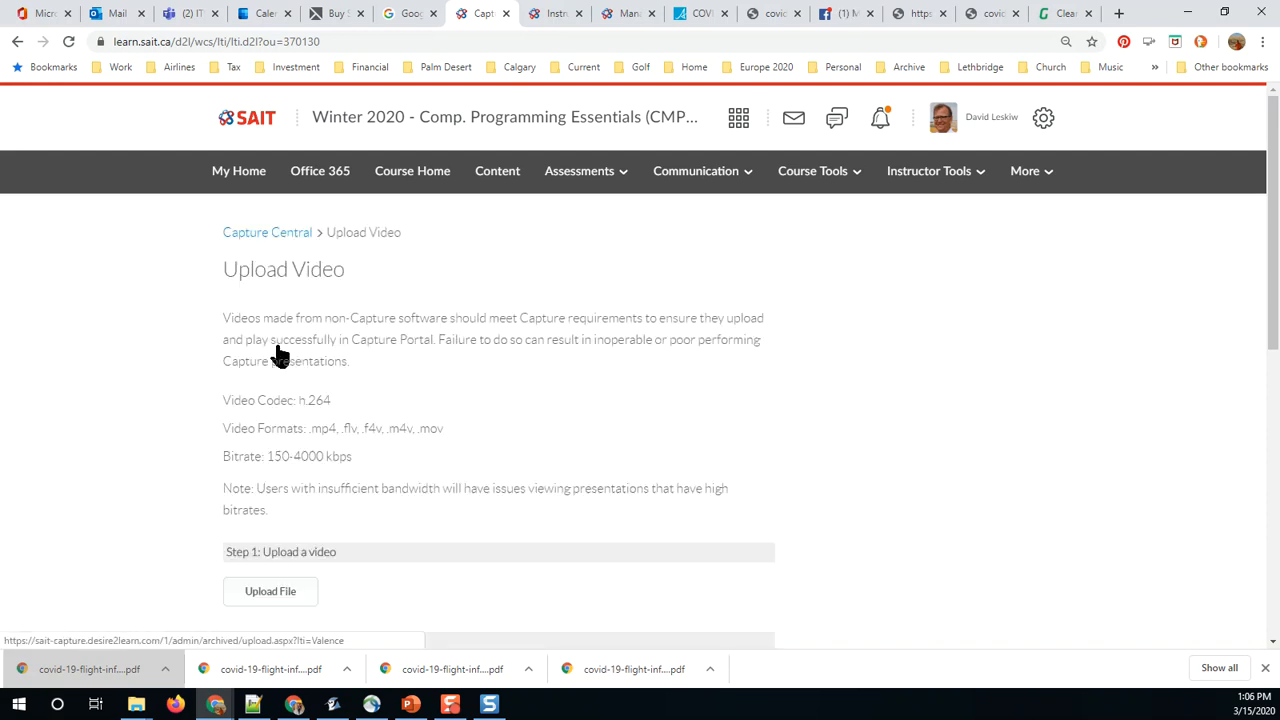
Step: Upload the file "CMPP269 Announcement Mar 16 2020.mp4" from the temp folder as the presentation video
{"action": "scroll", "coordinate": [280, 345], "scroll_direction": "down", "scroll_amount": 2}
{"action": "left_click", "coordinate": [284, 358]}
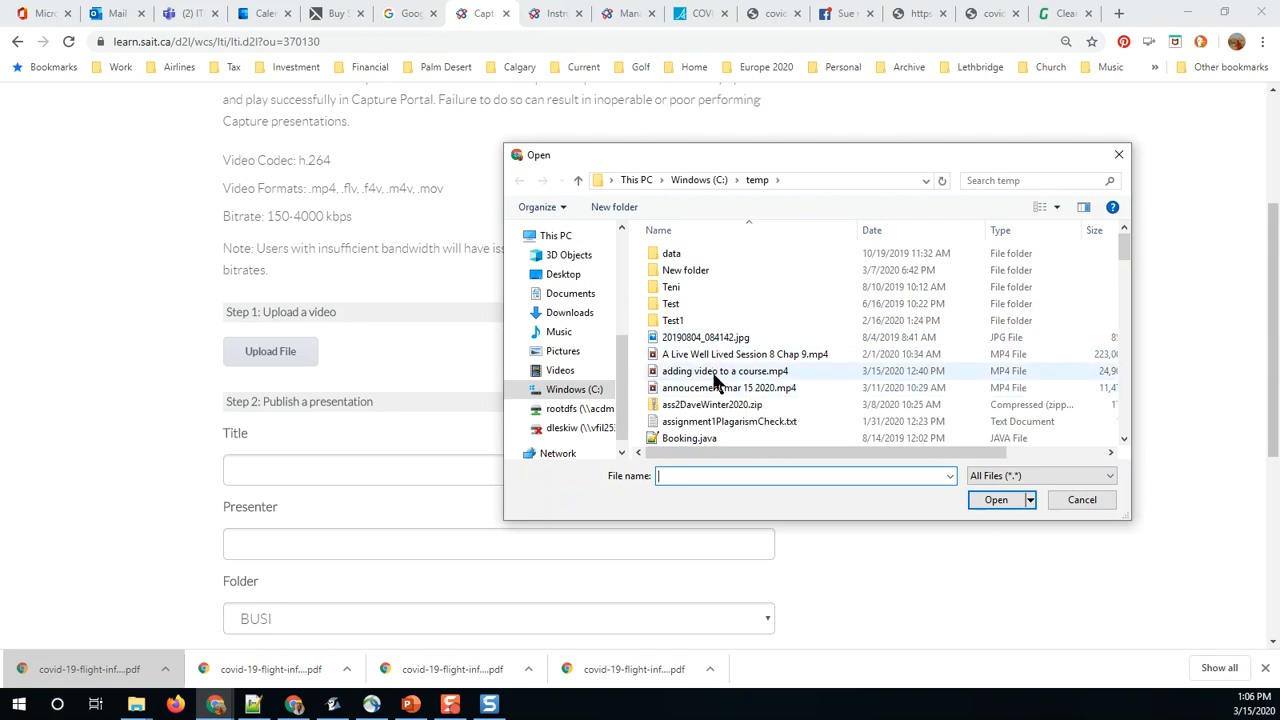
{"action": "scroll", "coordinate": [710, 388], "scroll_direction": "down", "scroll_amount": 4}
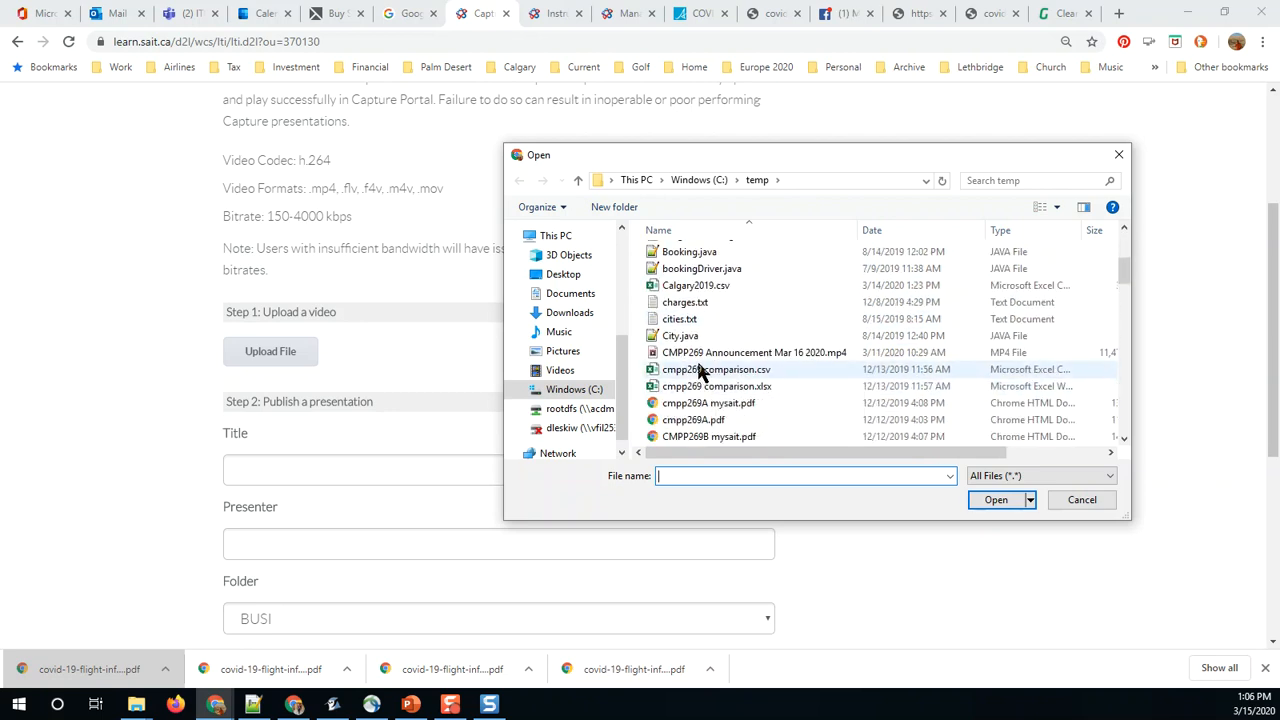
{"action": "left_click", "coordinate": [702, 352]}
{"action": "left_click", "coordinate": [1010, 492]}
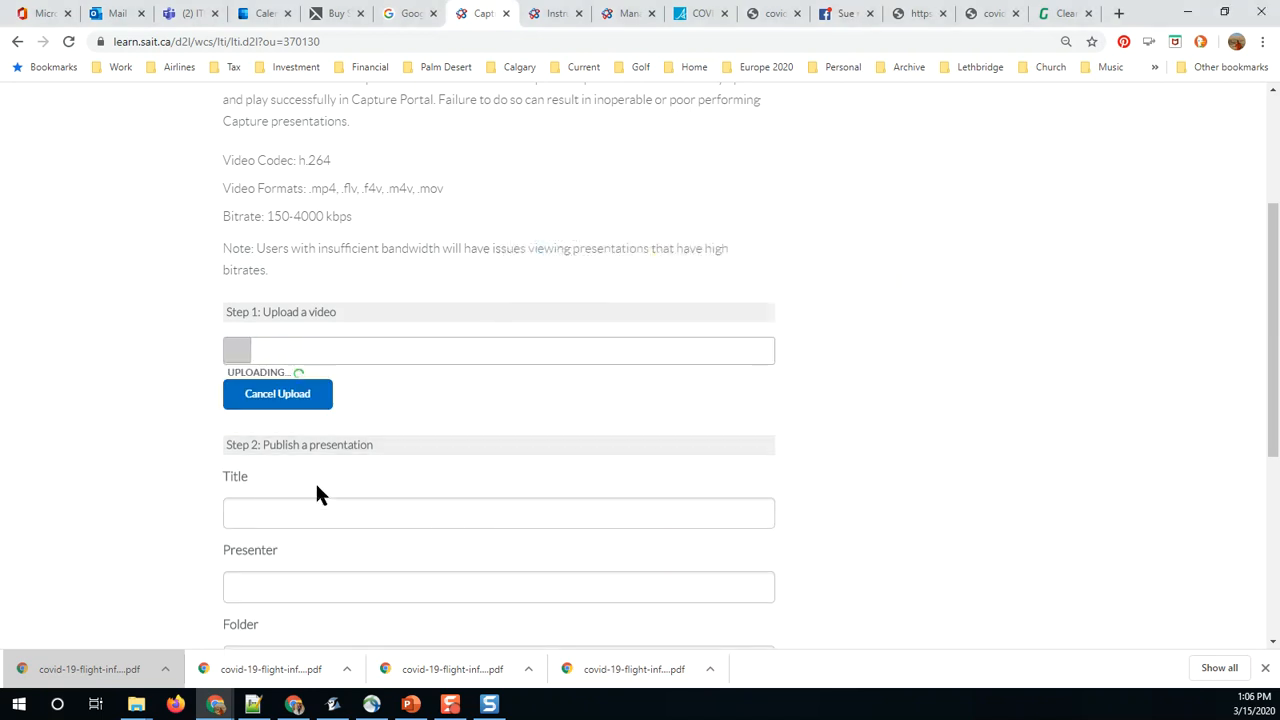
Step: Title the presentation "CMPP269: Winter 2020: Week 9 Mar 15 Announcement"
{"action": "left_click", "coordinate": [281, 510]}
{"action": "type", "text": "CMPP269"}
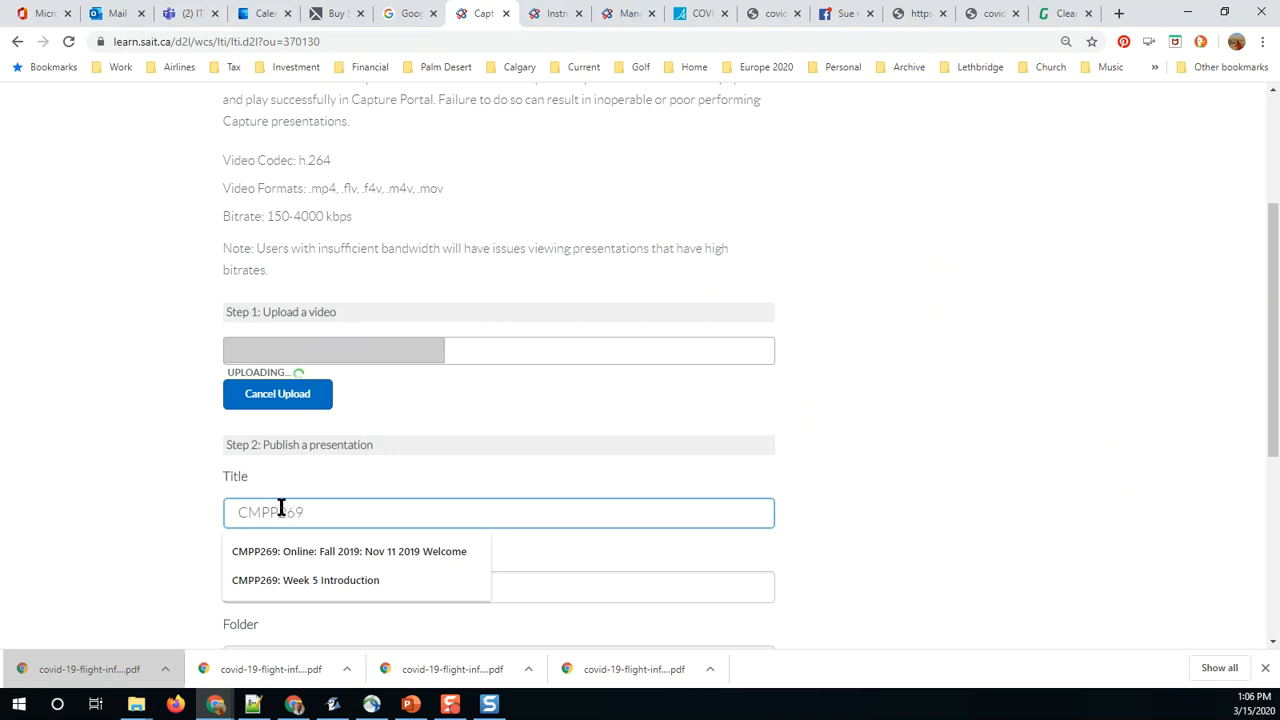
{"action": "type", "text": ":"}
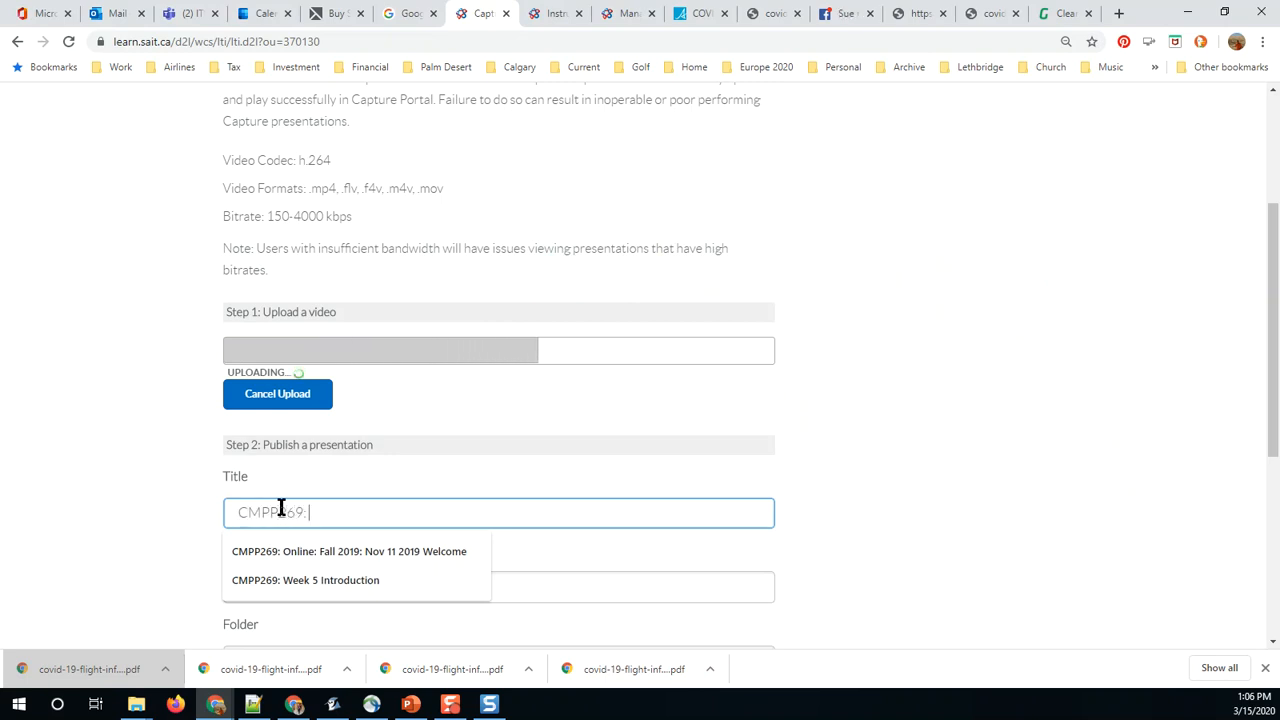
{"action": "type", "text": " Winter 2020"}
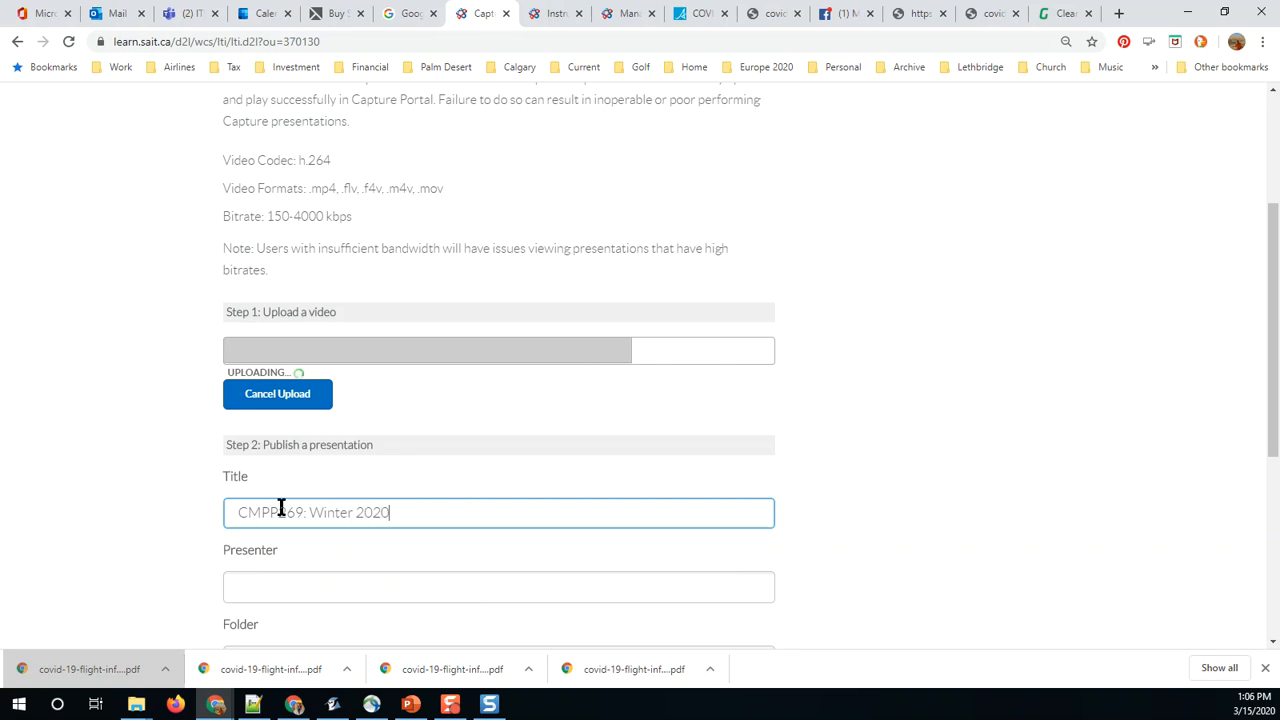
{"action": "type", "text": ": Week 9"}
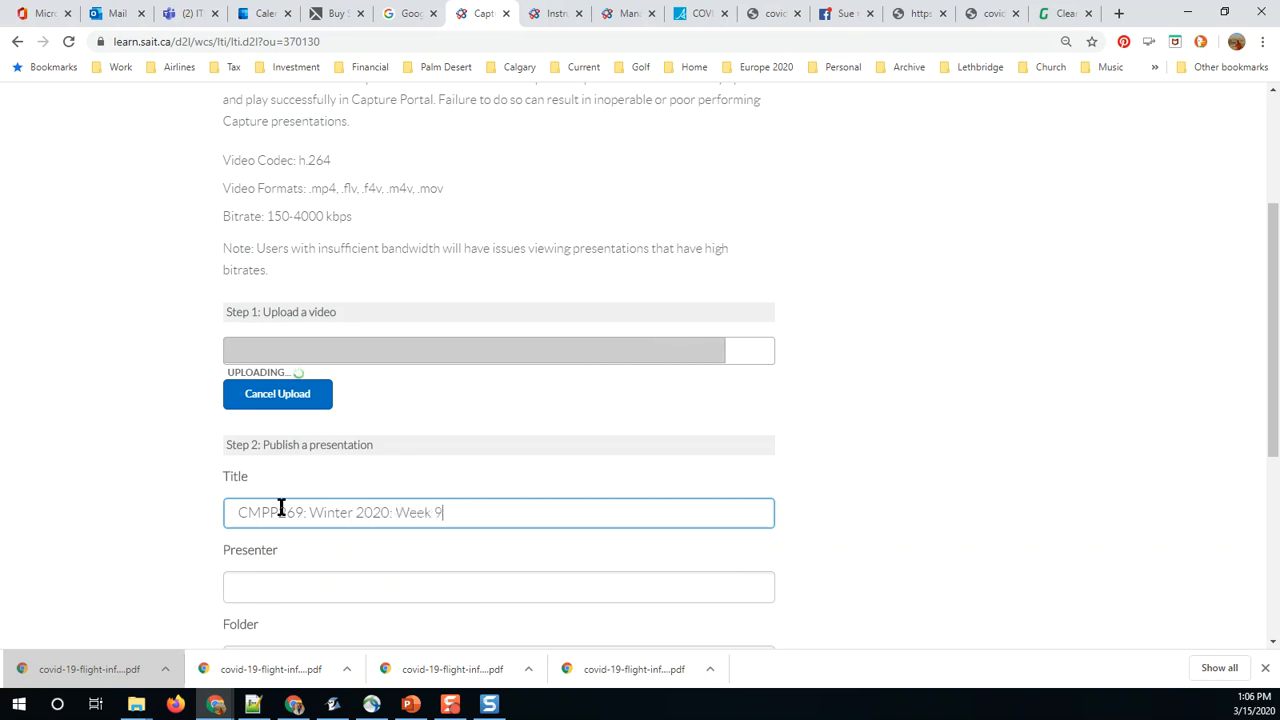
{"action": "type", "text": " Mar 15 Announcement"}
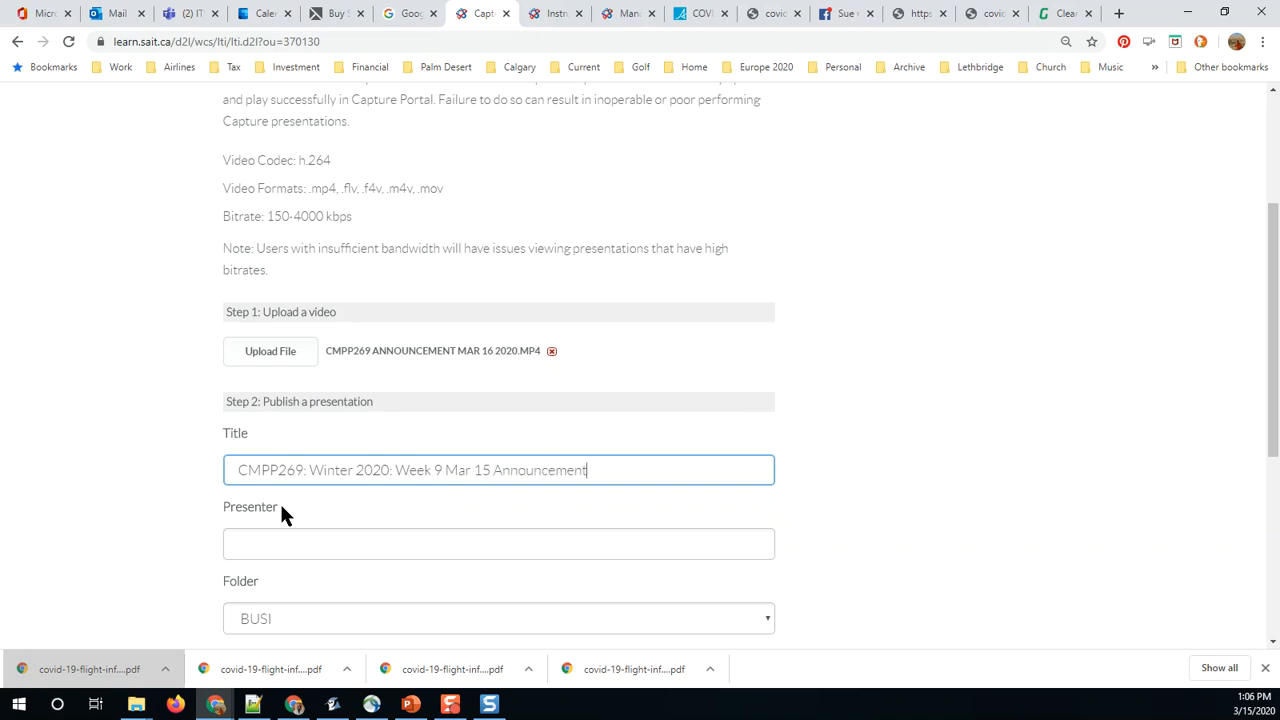
Step: Enter the presenter's full name for the presentation
{"action": "left_click", "coordinate": [287, 545]}
{"action": "type", "text": "Dave"}
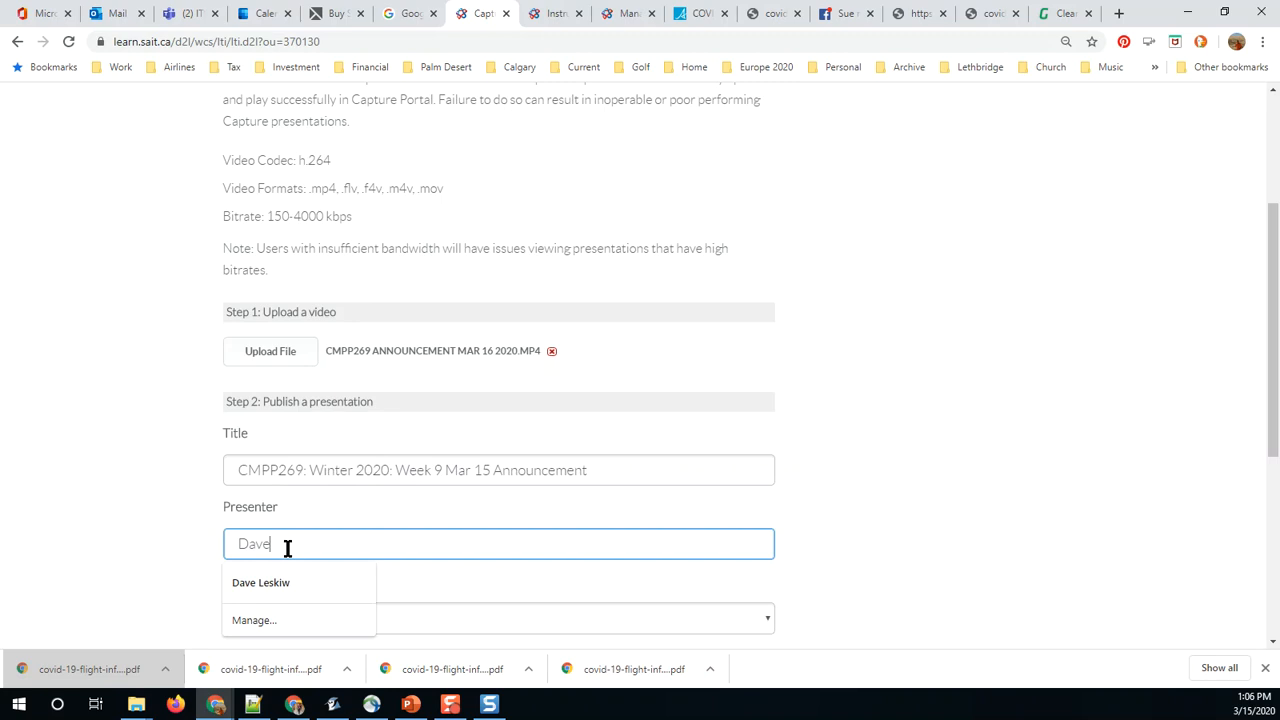
{"action": "type", "text": " Leskiw"}
Step: Set the presentation's folder to ICT and publish it
{"action": "scroll", "coordinate": [209, 575], "scroll_direction": "down", "scroll_amount": 2}
{"action": "left_click", "coordinate": [291, 458]}
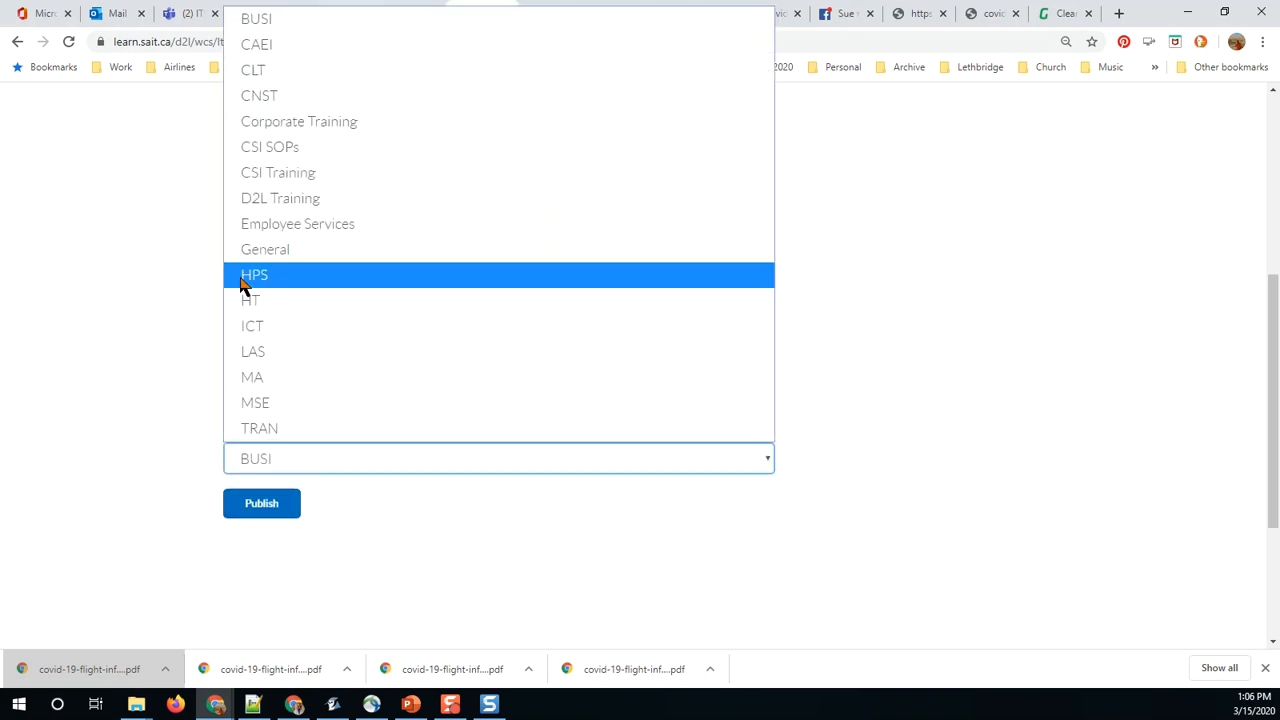
{"action": "left_click", "coordinate": [240, 326]}
{"action": "left_click", "coordinate": [149, 457]}
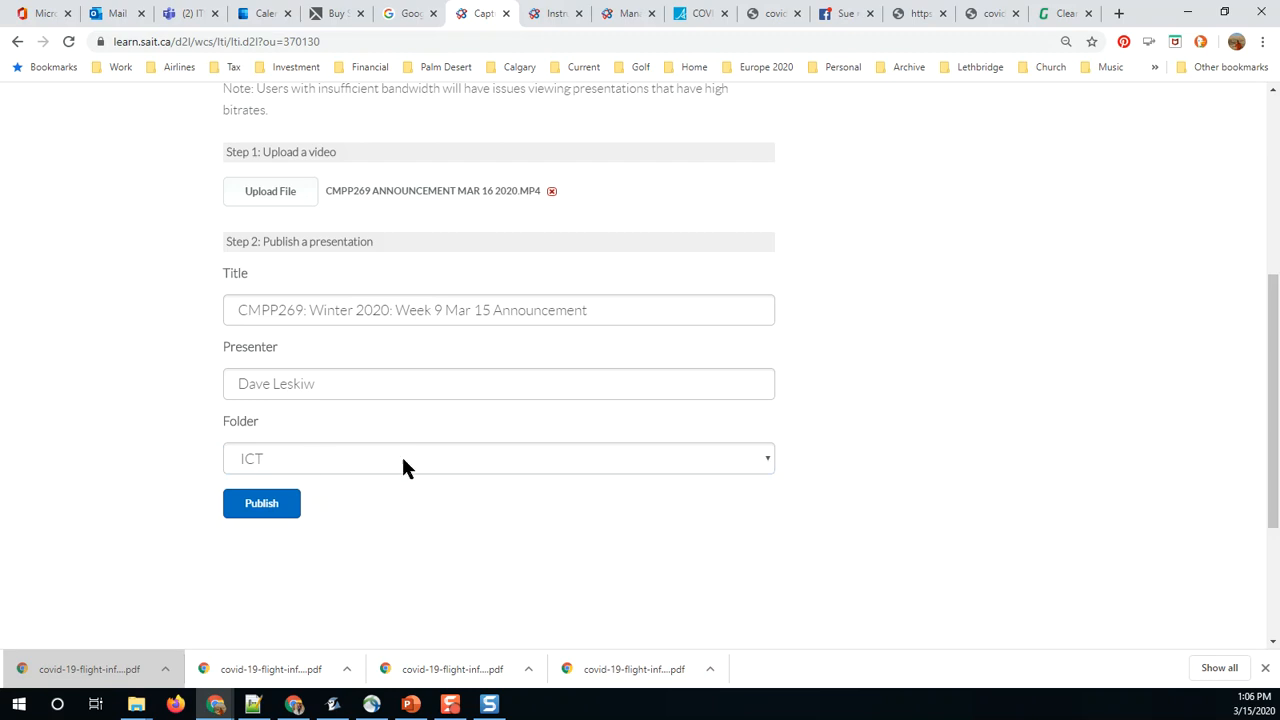
{"action": "left_click", "coordinate": [276, 505]}
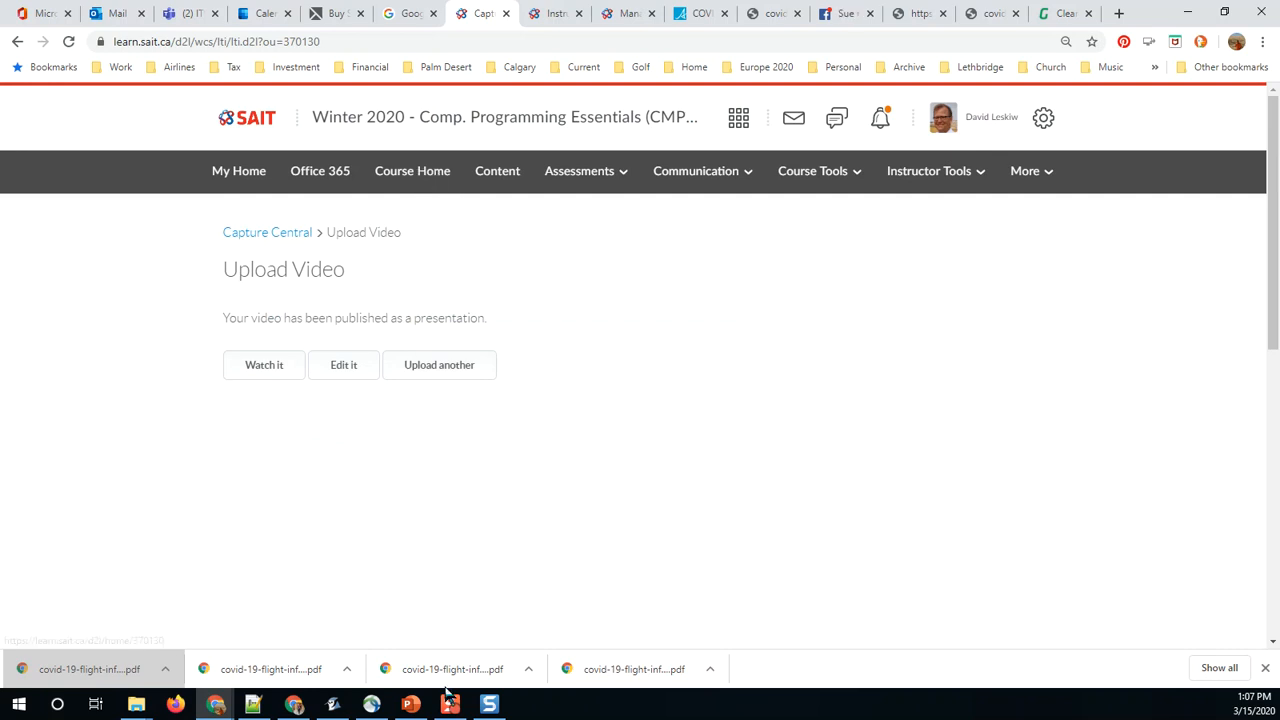
Step: Switch to PowerPoint and review the slide's steps on uploading the video to Brightspace Capture and incorporating it into Brightspace
{"action": "left_click", "coordinate": [408, 708]}
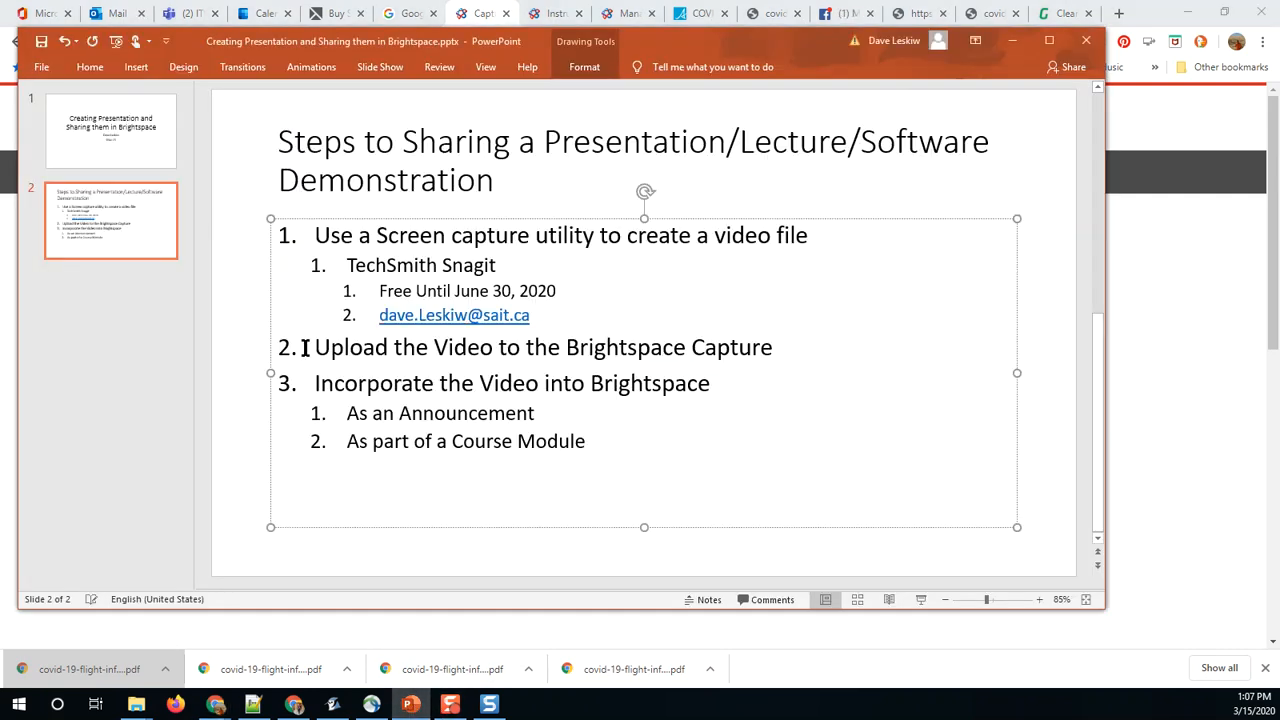
{"action": "left_click_drag", "start_coordinate": [317, 346], "coordinate": [791, 334]}
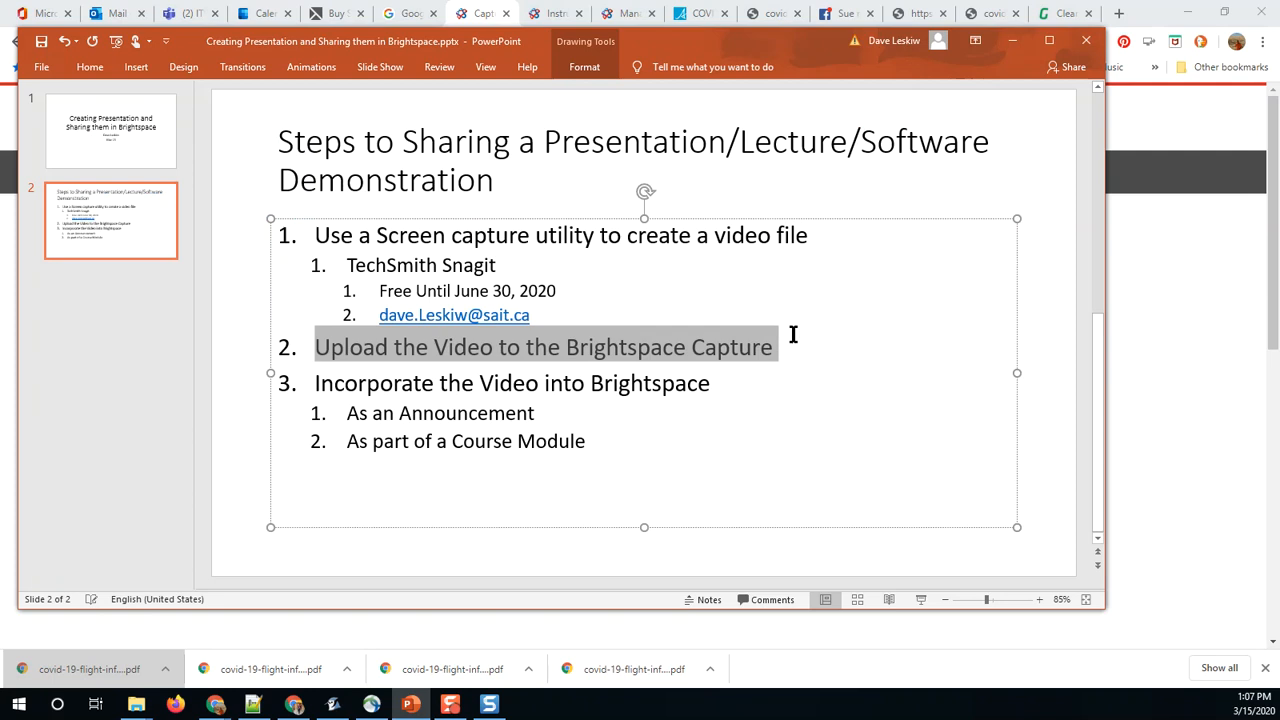
{"action": "left_click", "coordinate": [369, 384]}
{"action": "left_click_drag", "start_coordinate": [300, 388], "coordinate": [729, 380]}
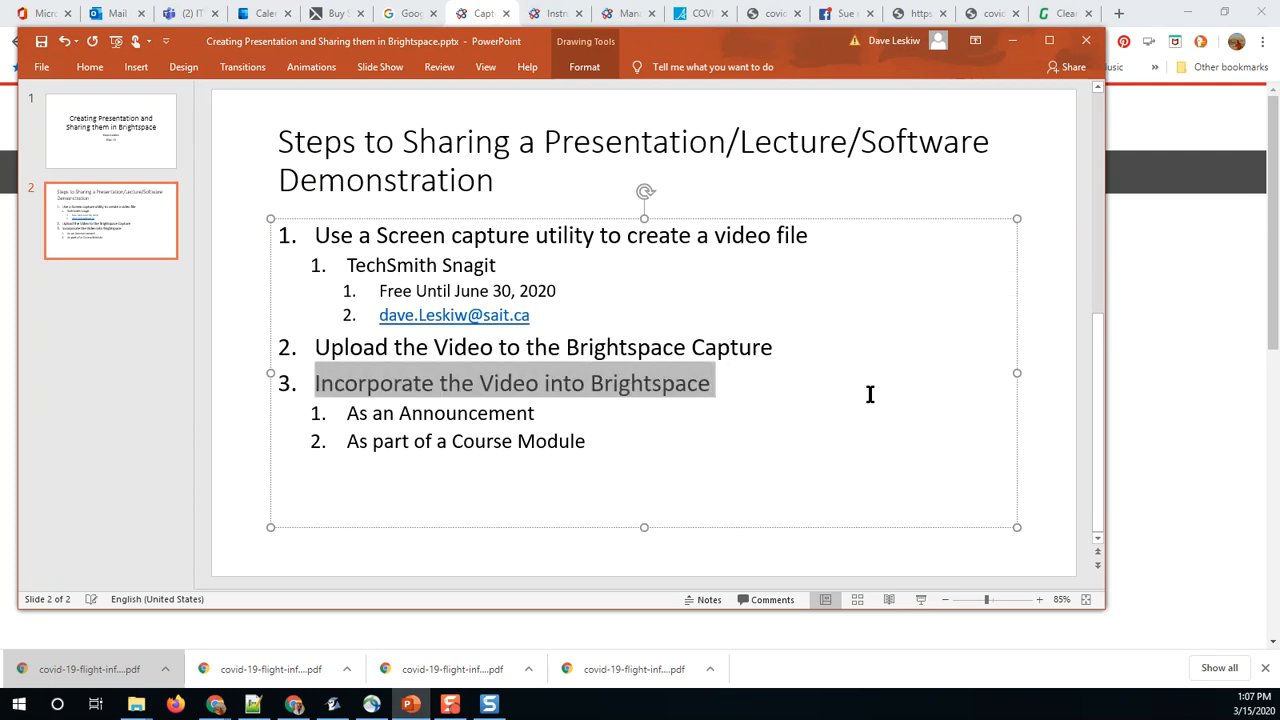
Step: Return to the course home in Chrome and create a new announcement with the headline "Week 10 Announcement Mar 16"
{"action": "left_click", "coordinate": [1146, 403]}
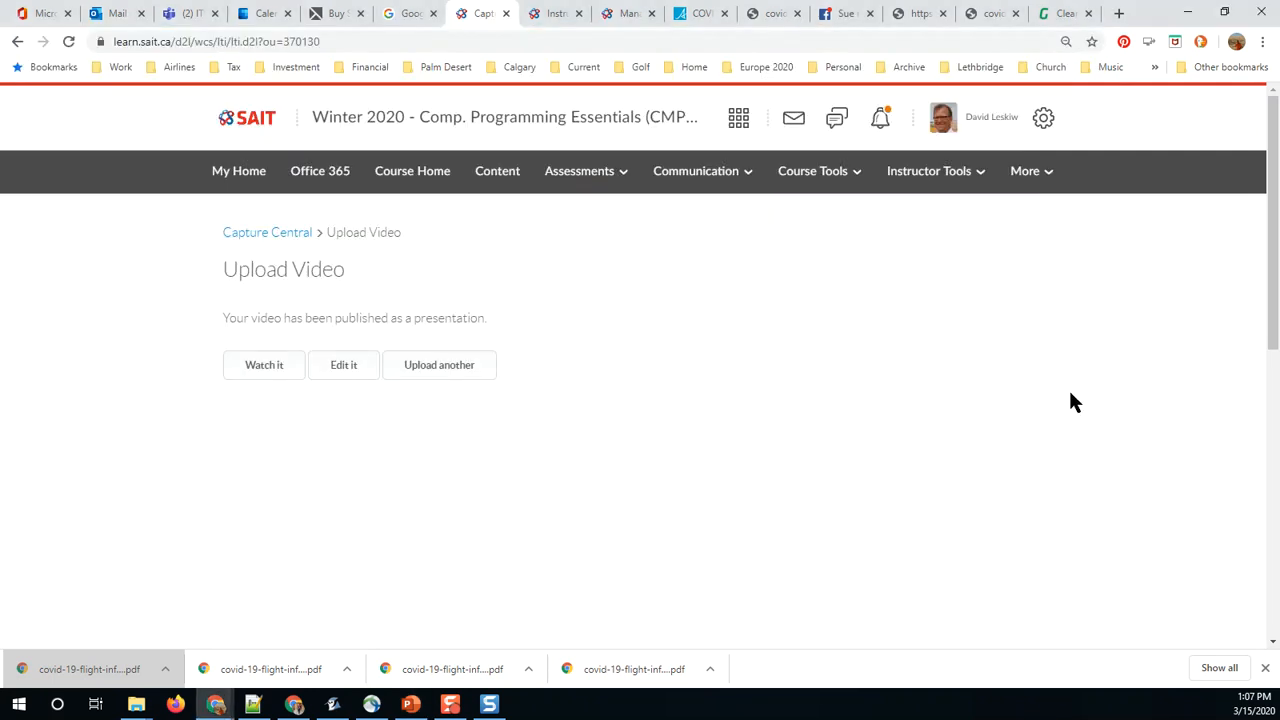
{"action": "left_click", "coordinate": [412, 171]}
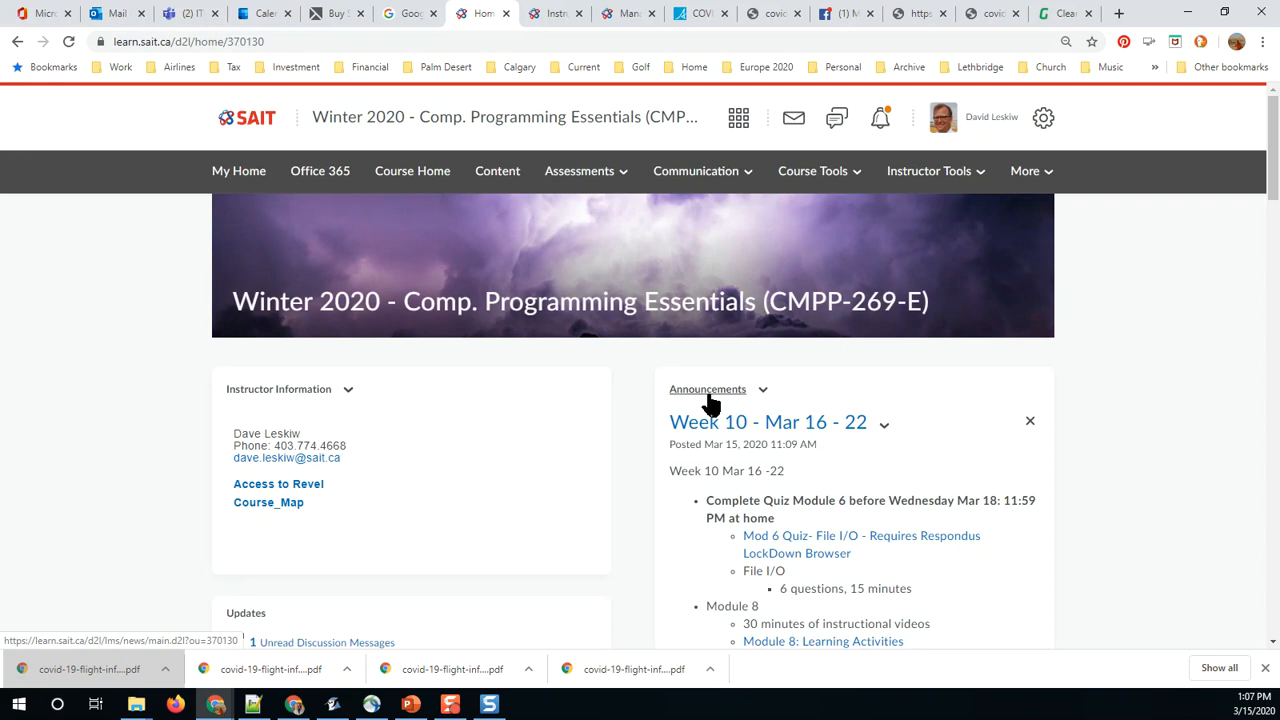
{"action": "left_click", "coordinate": [709, 392]}
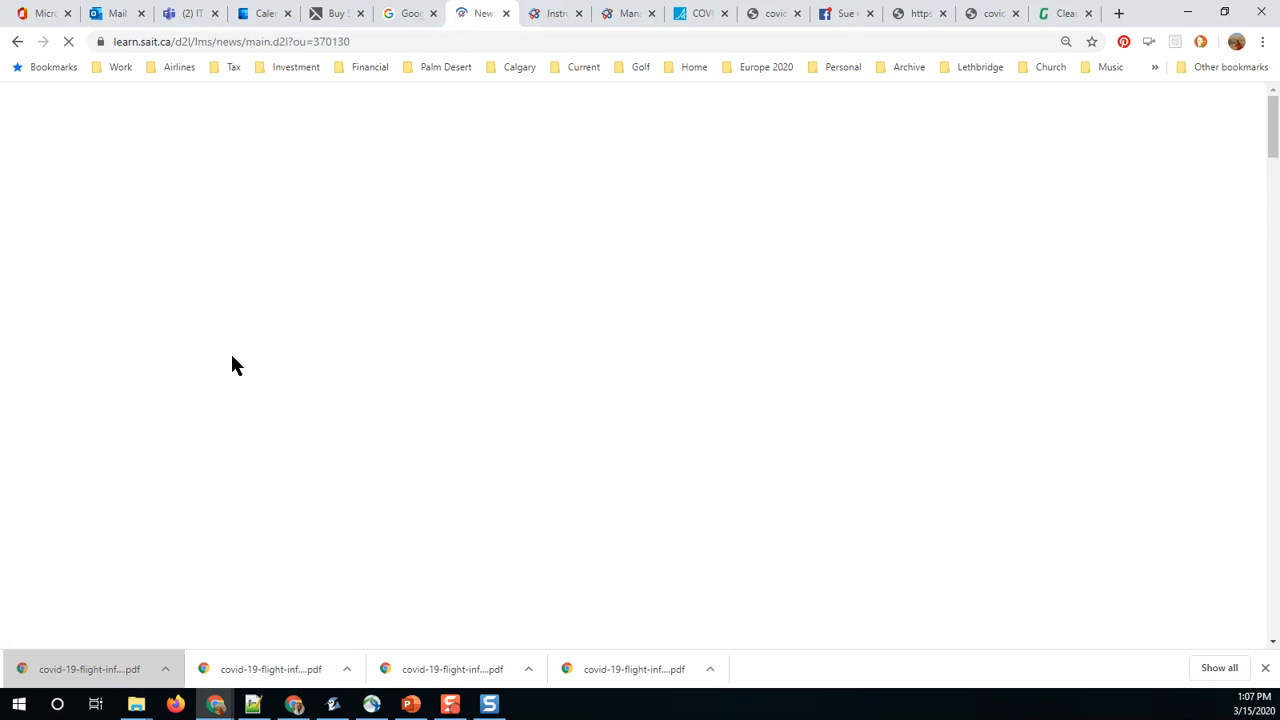
{"action": "left_click", "coordinate": [240, 279]}
{"action": "left_click", "coordinate": [240, 329]}
{"action": "type", "text": "Week 10 Announcement Mar 16"}
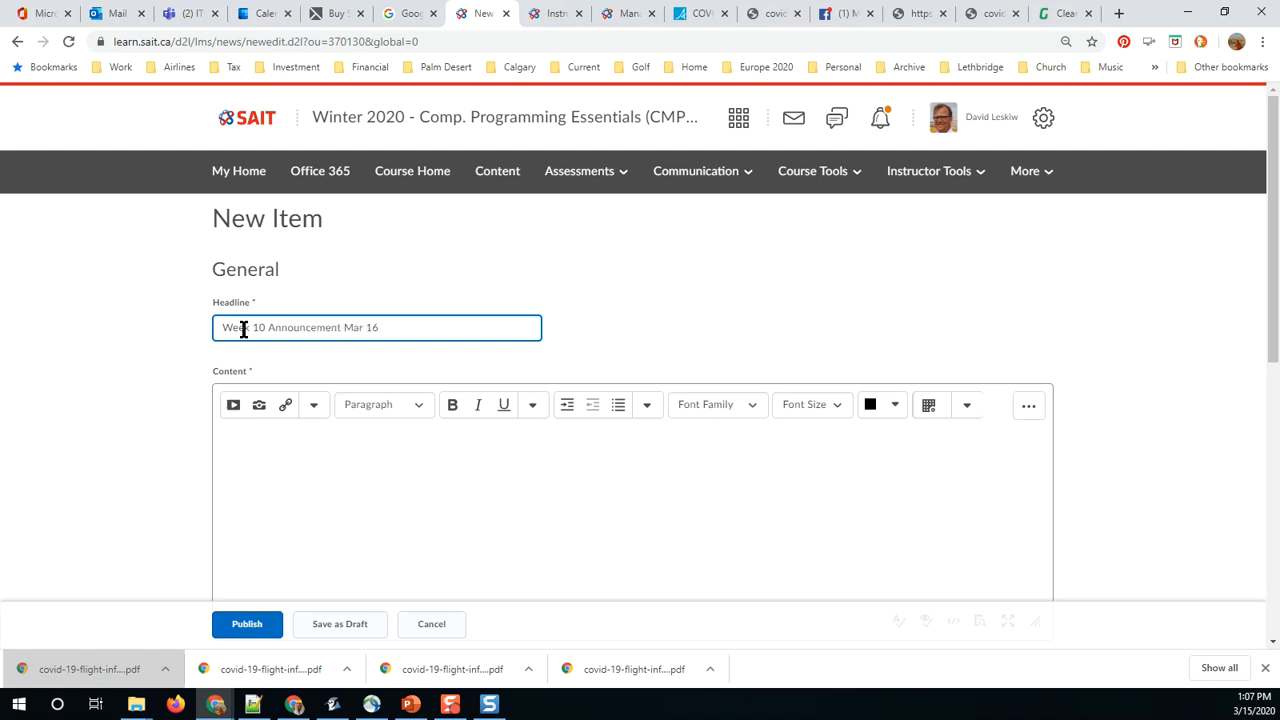
Step: Start inserting a Capture item into the announcement's content and search for "Announcement"
{"action": "left_click", "coordinate": [270, 455]}
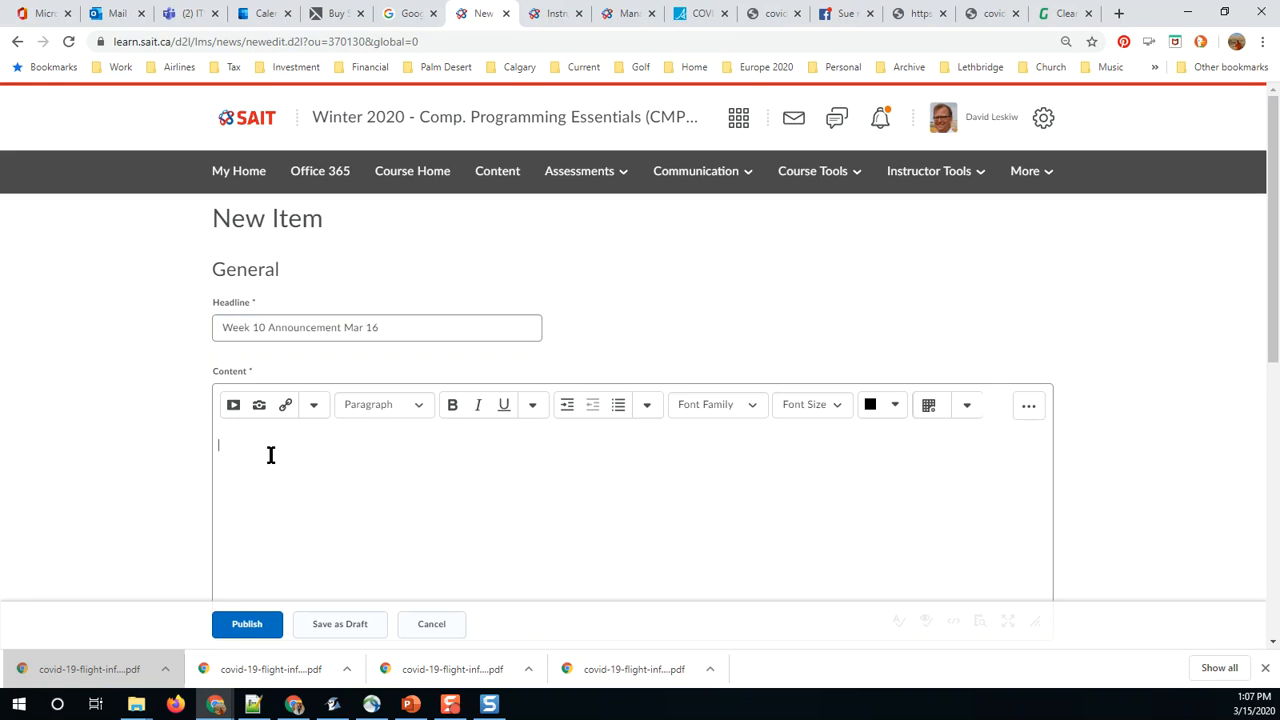
{"action": "left_click", "coordinate": [233, 406]}
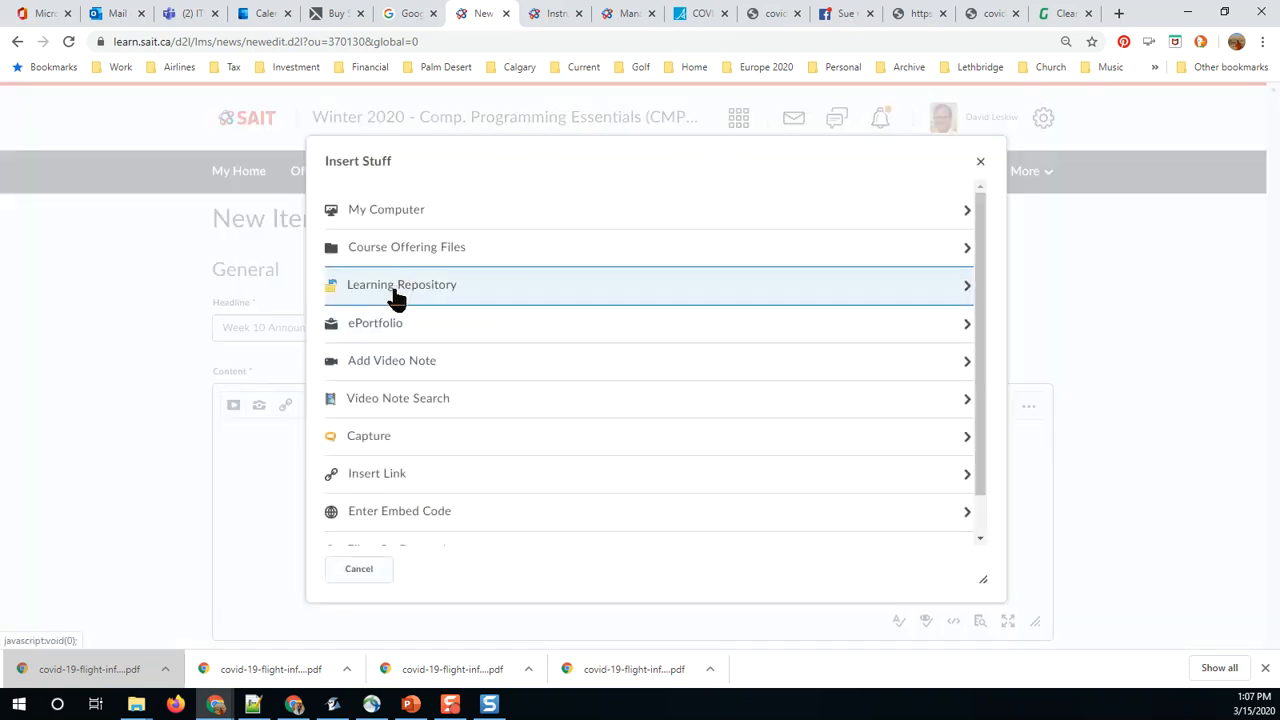
{"action": "left_click", "coordinate": [387, 437]}
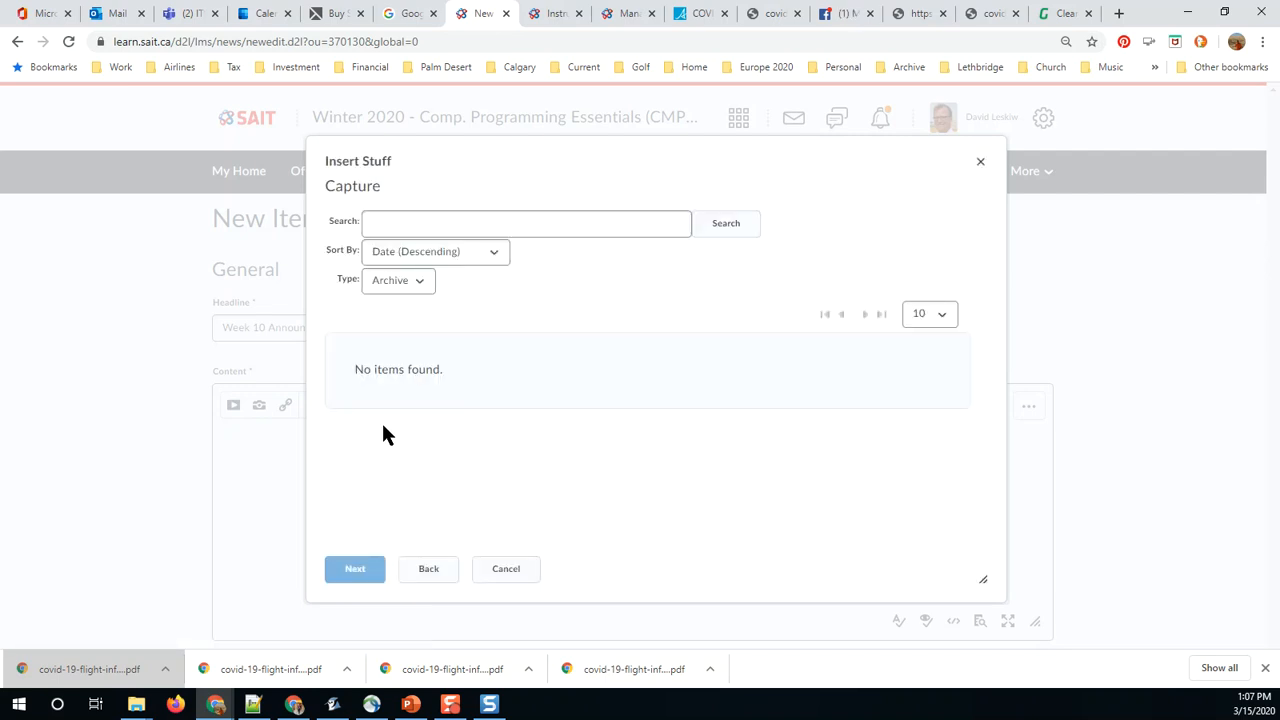
{"action": "left_click", "coordinate": [408, 228]}
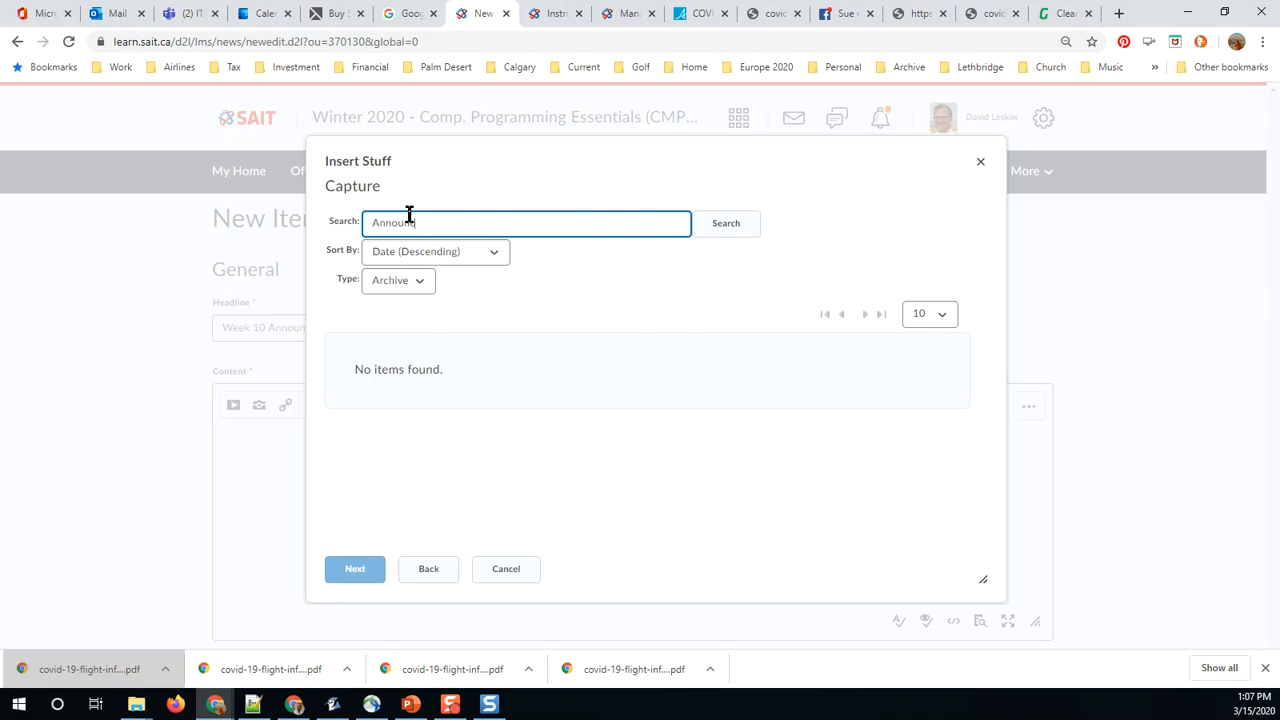
{"action": "key", "text": "Return"}
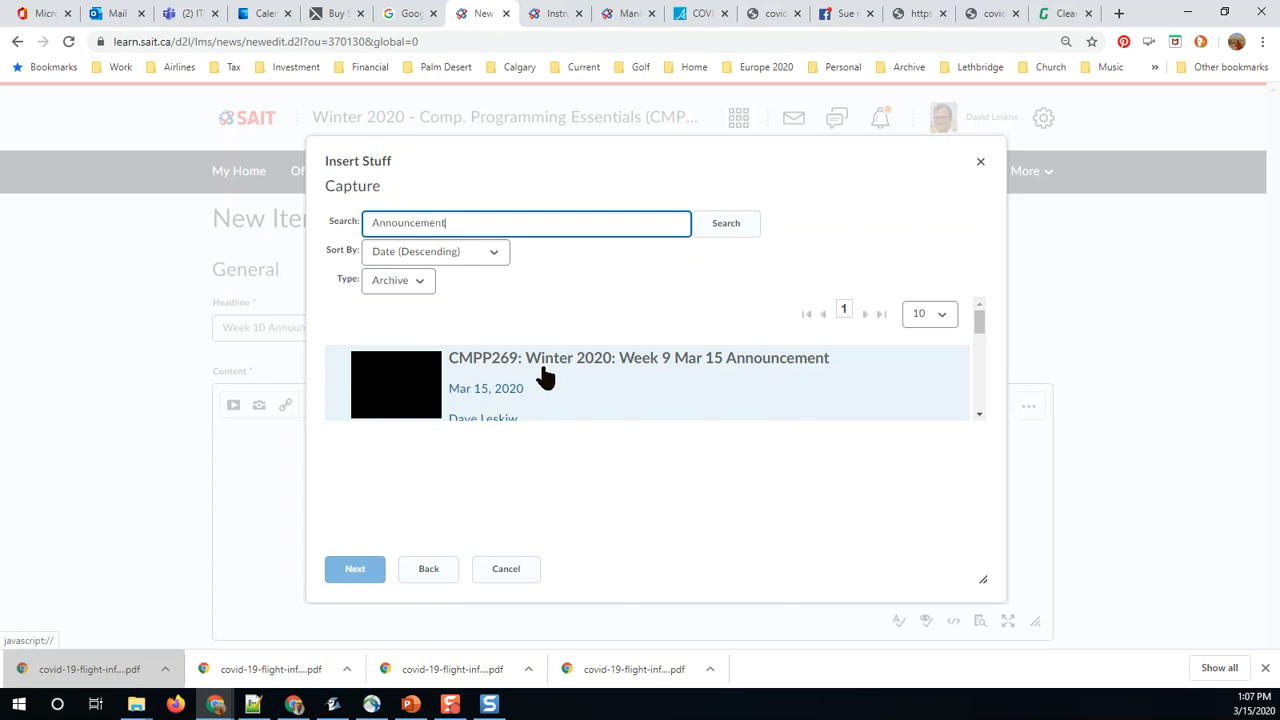
Step: Insert the capture "CMPP269: Winter 2020: Week 9 Mar 15 Announcement" into the content and publish the announcement
{"action": "left_click", "coordinate": [426, 374]}
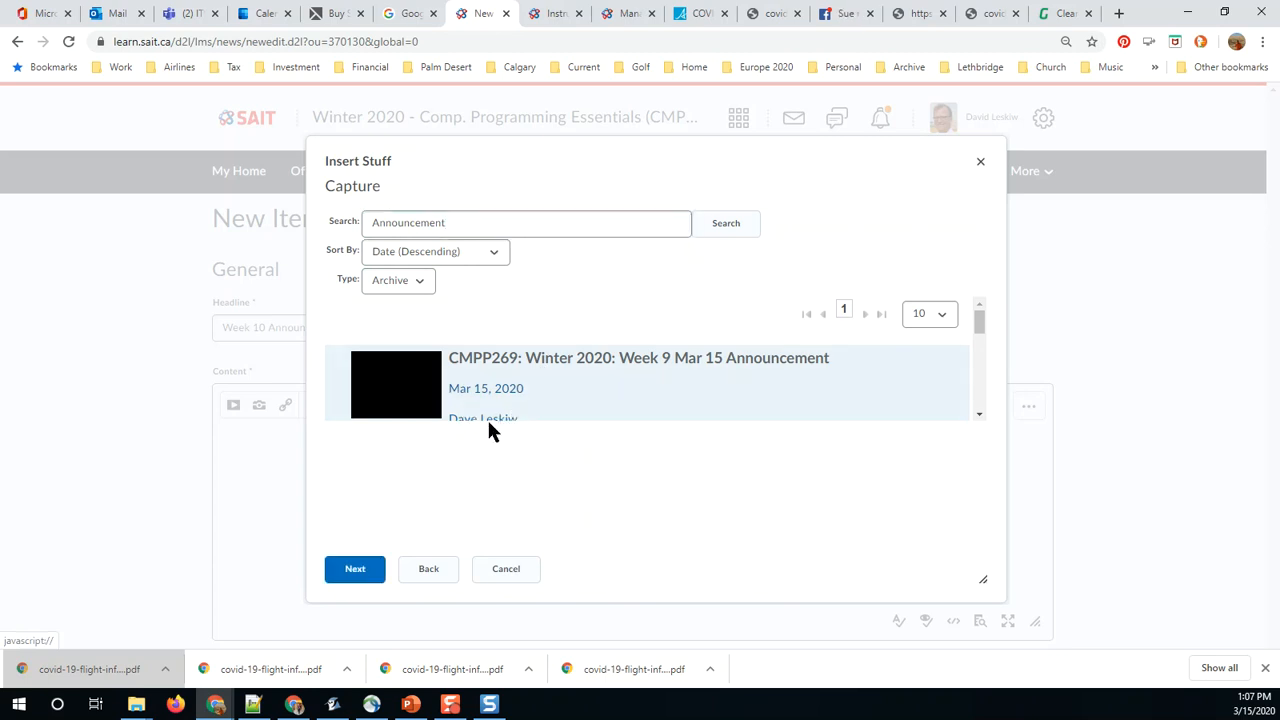
{"action": "left_click", "coordinate": [358, 570]}
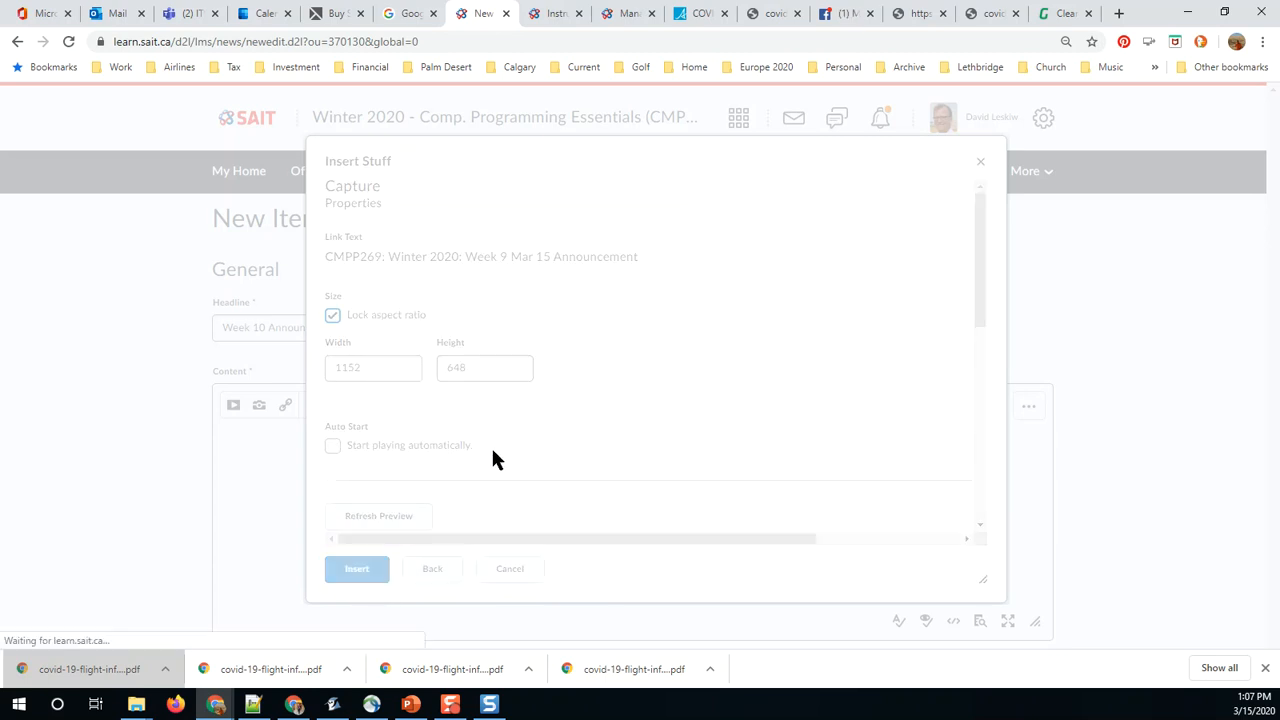
{"action": "scroll", "coordinate": [559, 388], "scroll_direction": "down", "scroll_amount": 1}
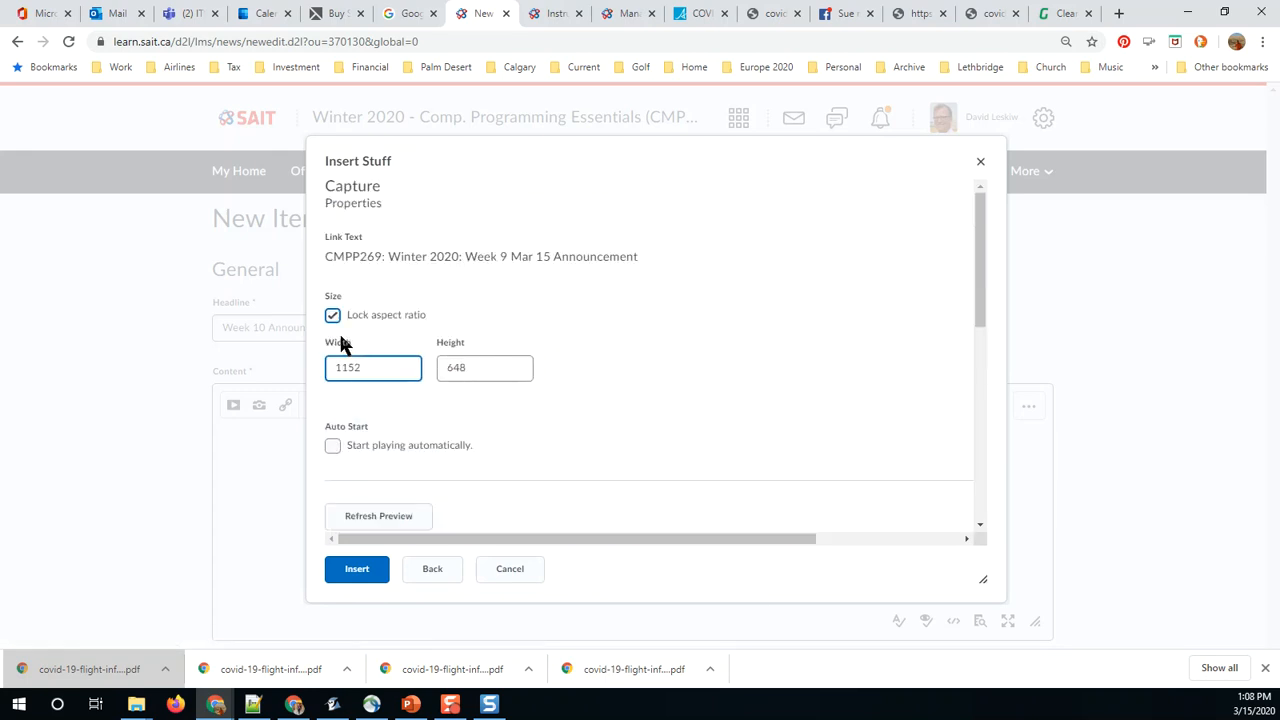
{"action": "left_click", "coordinate": [397, 362]}
{"action": "left_click", "coordinate": [484, 178]}
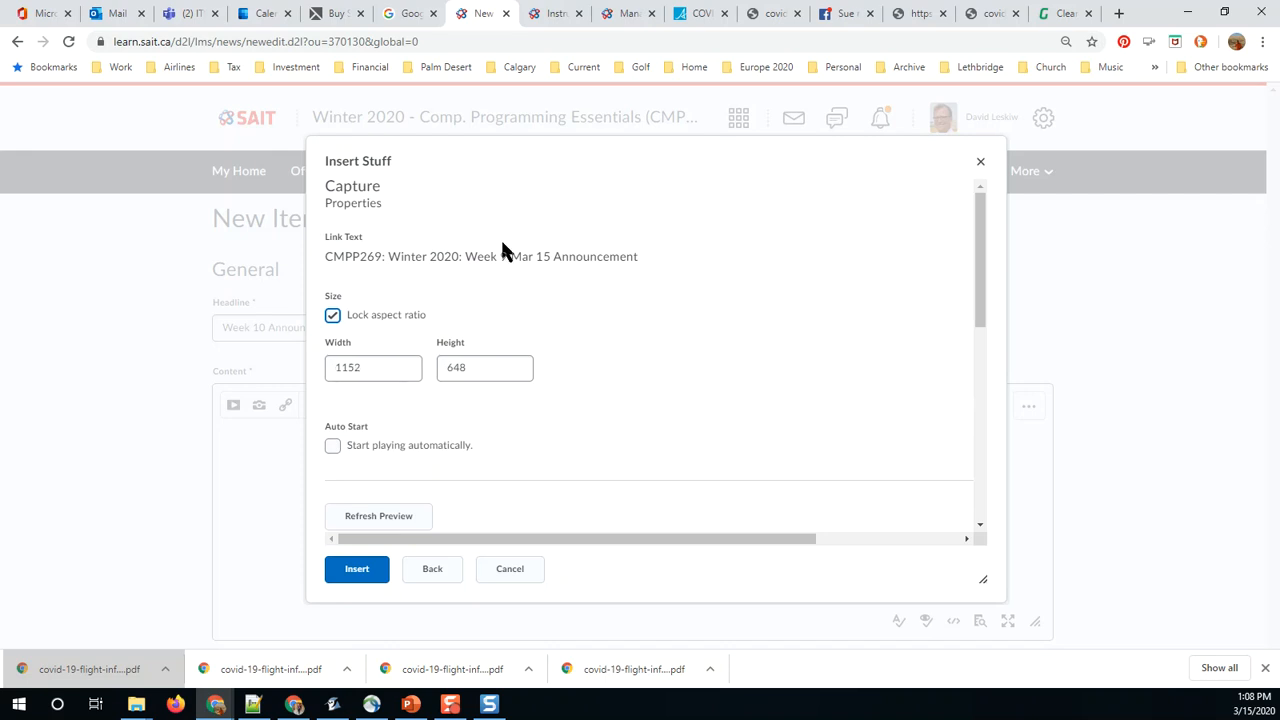
{"action": "scroll", "coordinate": [522, 330], "scroll_direction": "down", "scroll_amount": 4}
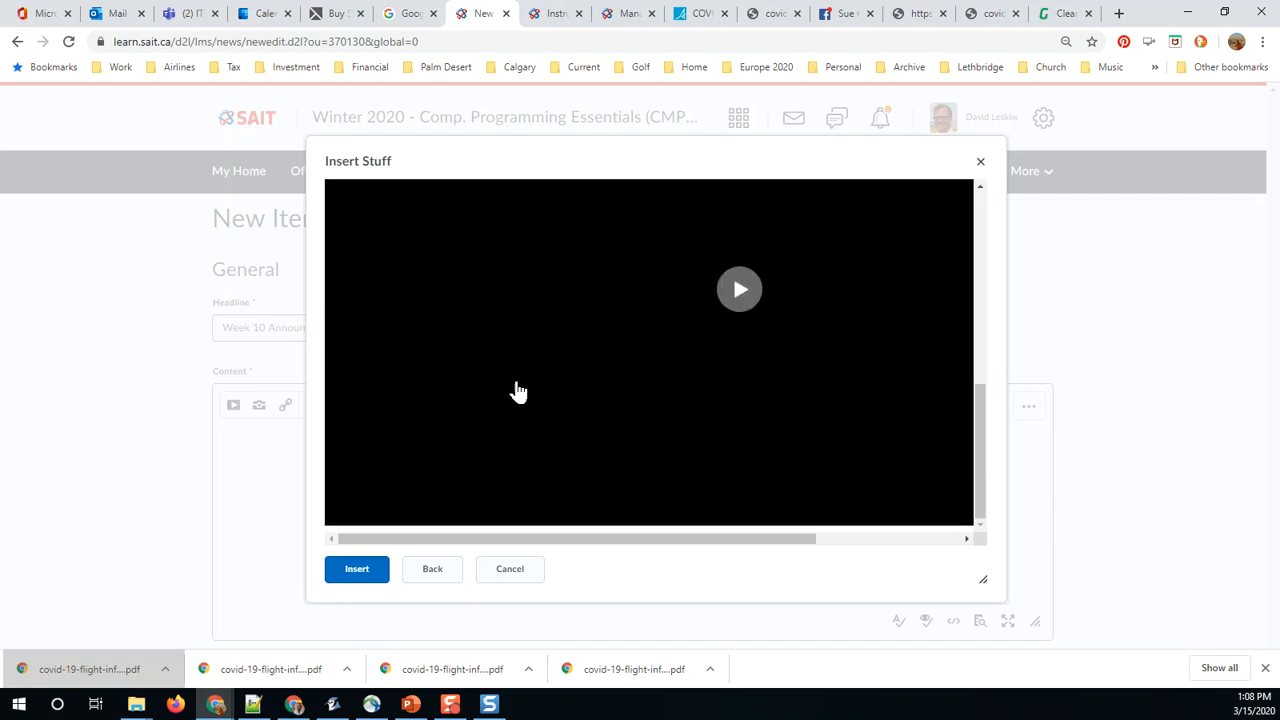
{"action": "left_click", "coordinate": [360, 570]}
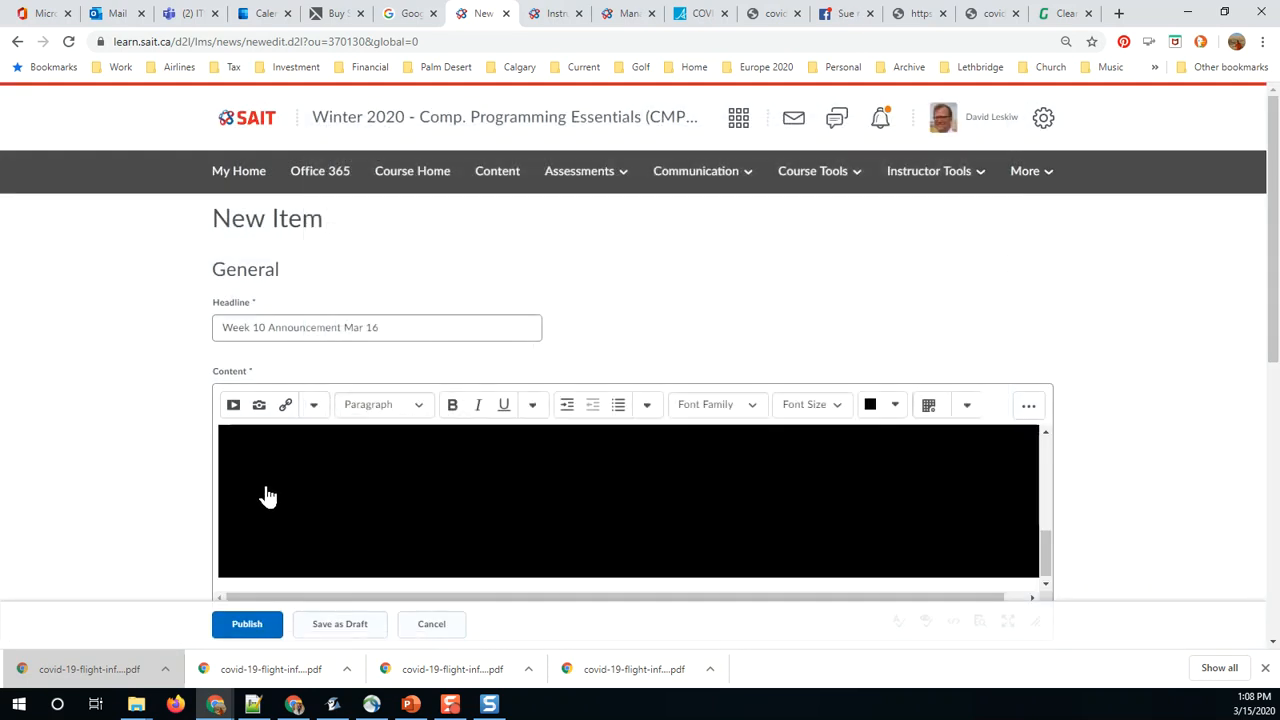
{"action": "left_click", "coordinate": [248, 628]}
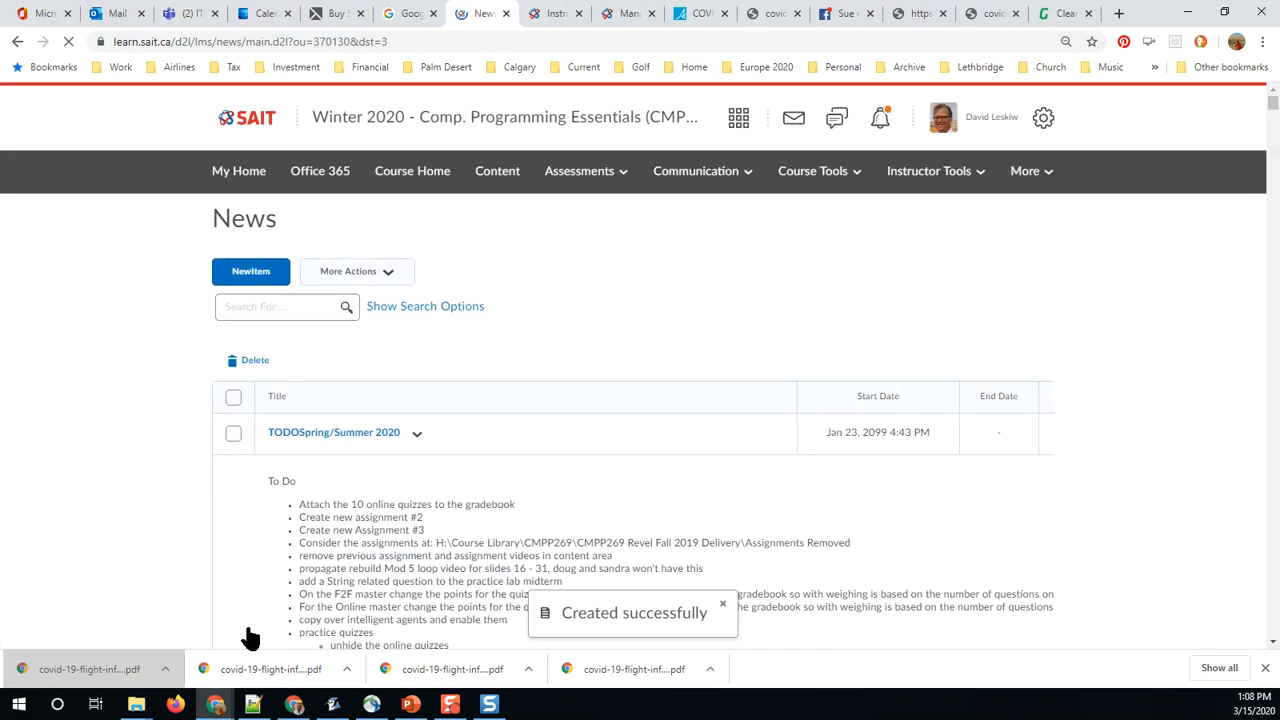
Step: View the course as a student, play the Week 10 Announcement Mar 16 video on the course home and pause it
{"action": "left_click", "coordinate": [990, 120]}
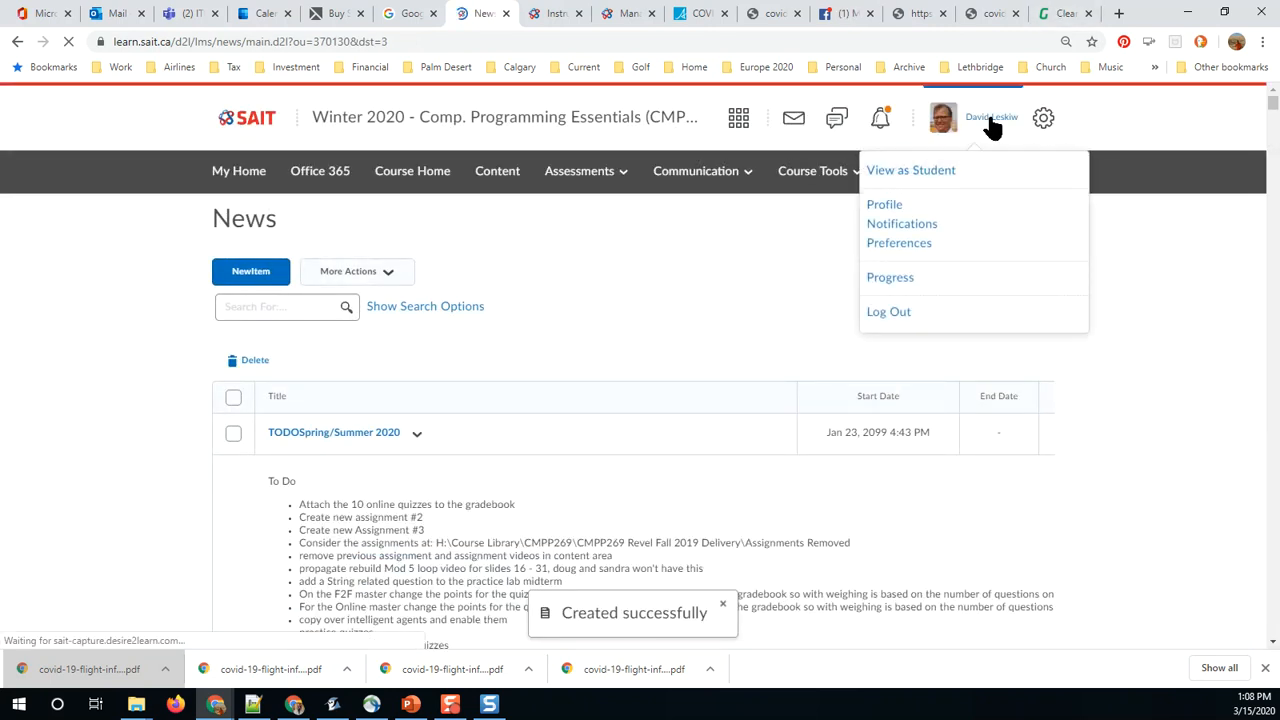
{"action": "left_click", "coordinate": [937, 171]}
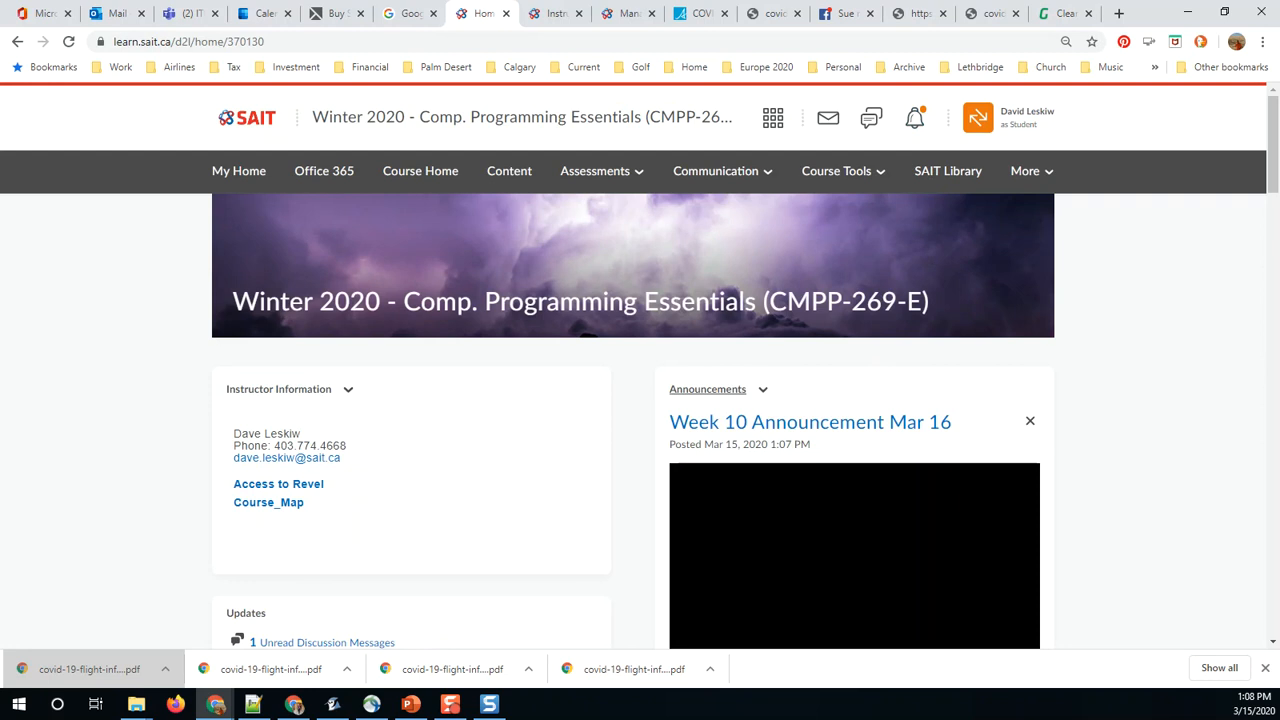
{"action": "scroll", "coordinate": [900, 414], "scroll_direction": "down", "scroll_amount": 2}
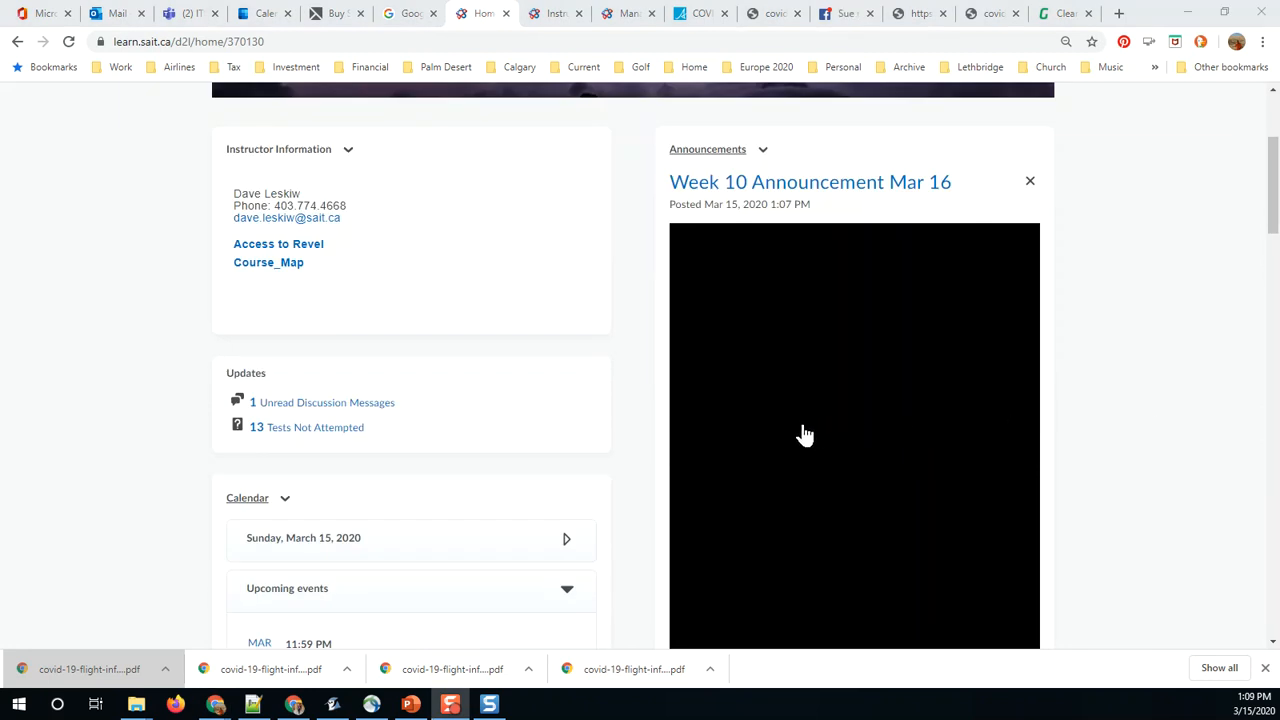
{"action": "scroll", "coordinate": [803, 435], "scroll_direction": "down", "scroll_amount": 1}
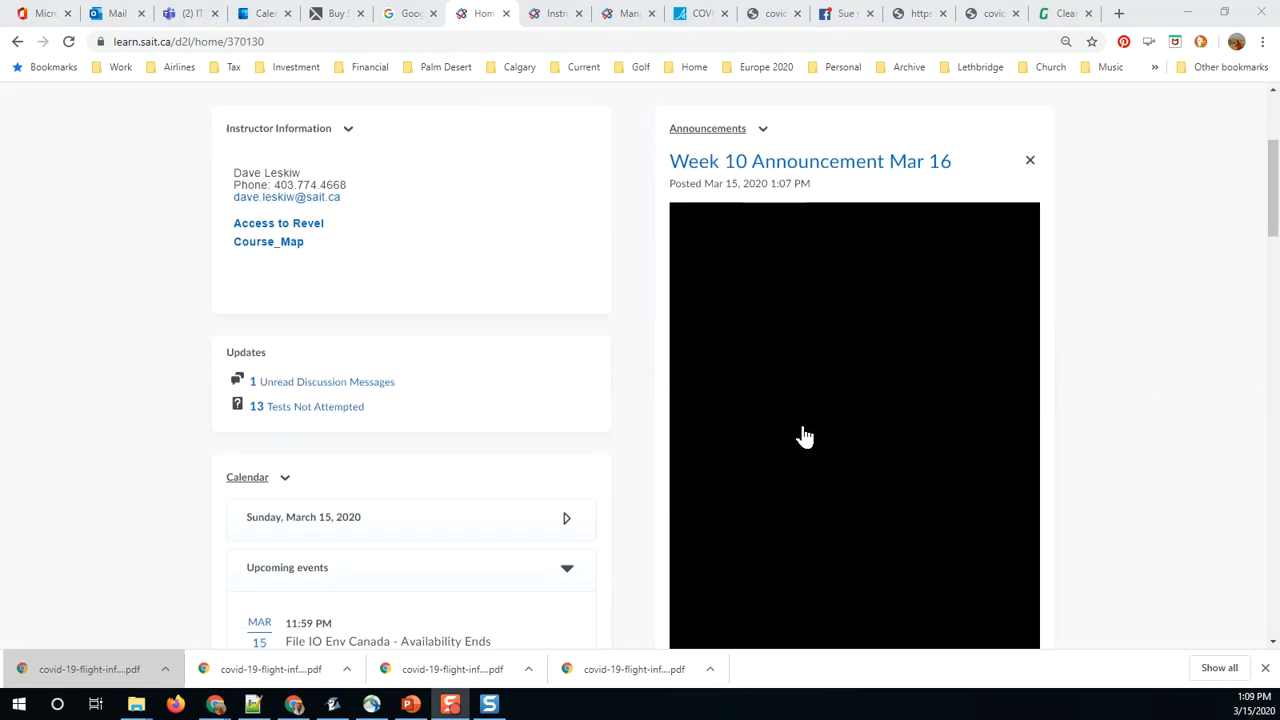
{"action": "left_click", "coordinate": [855, 403]}
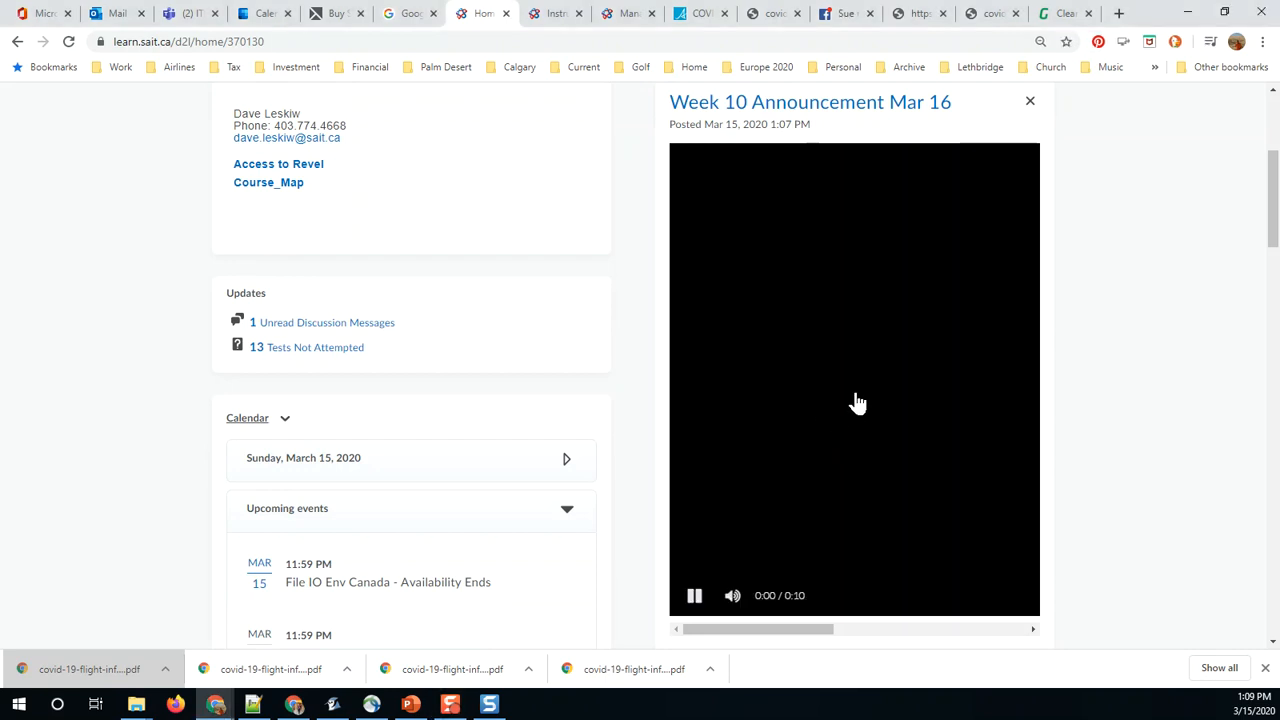
{"action": "scroll", "coordinate": [886, 396], "scroll_direction": "up", "scroll_amount": 1}
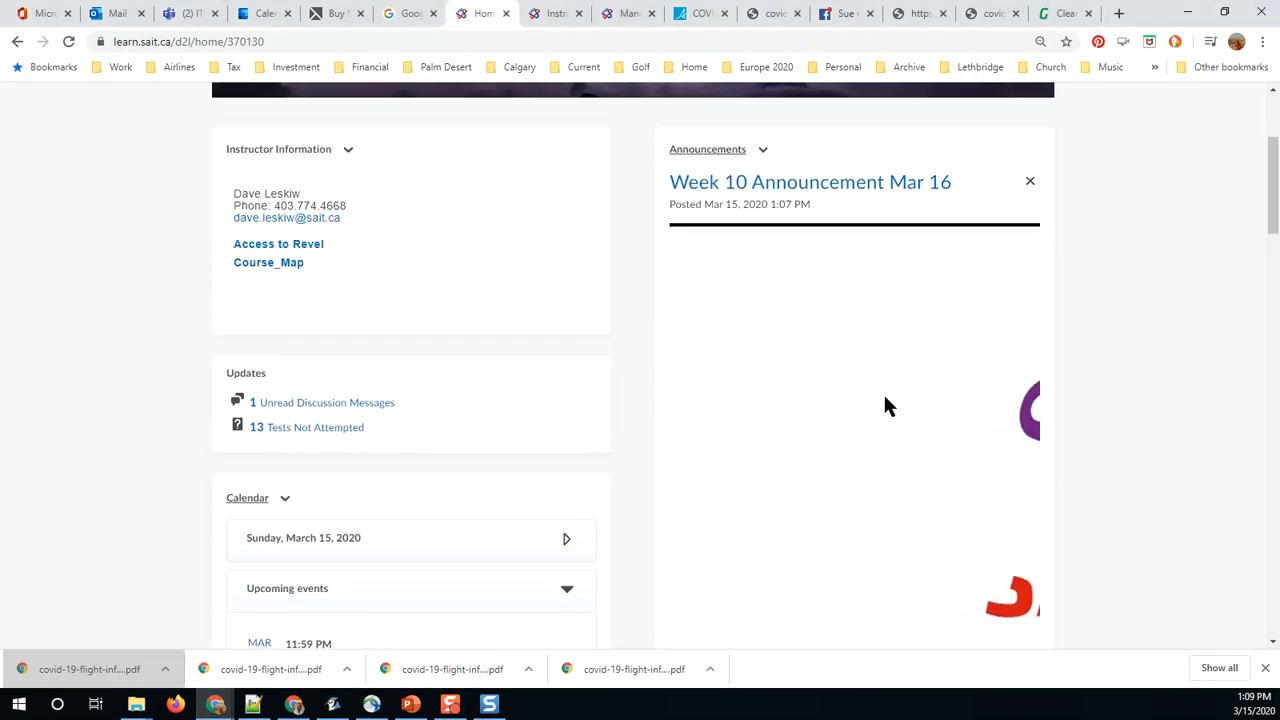
{"action": "scroll", "coordinate": [884, 398], "scroll_direction": "down", "scroll_amount": 2}
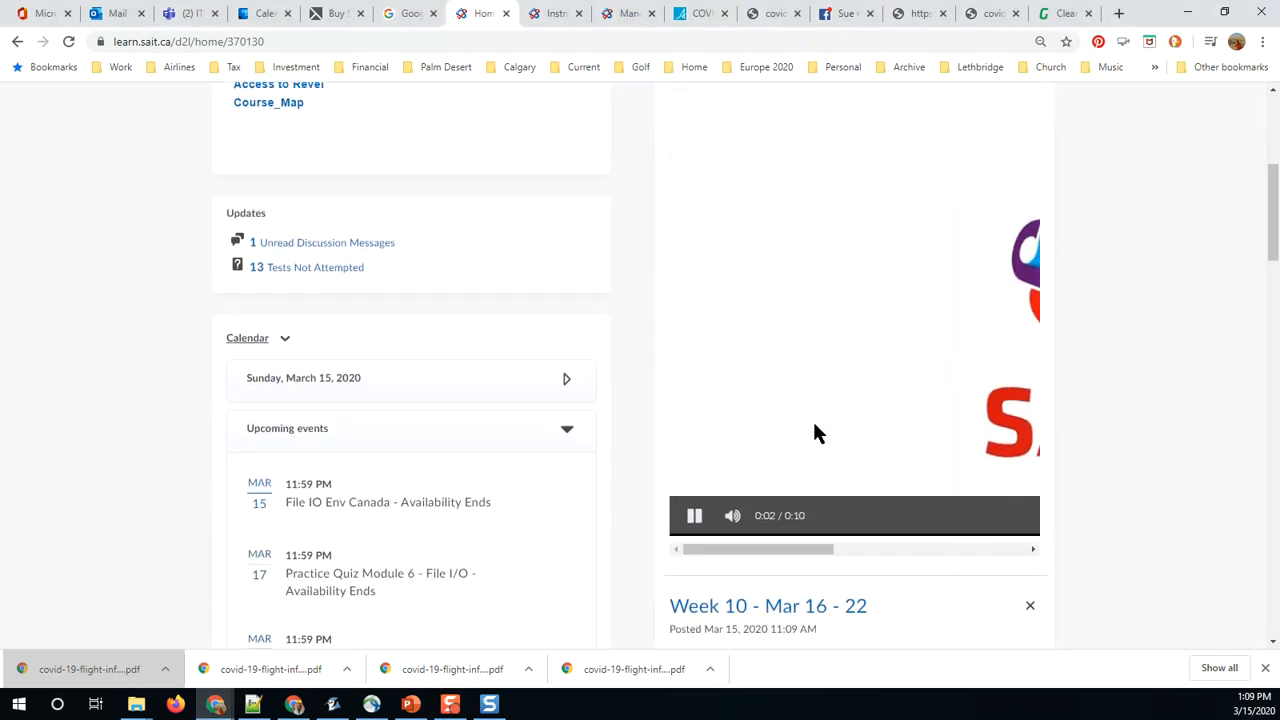
{"action": "left_click", "coordinate": [697, 523]}
{"action": "scroll", "coordinate": [859, 404], "scroll_direction": "up", "scroll_amount": 3}
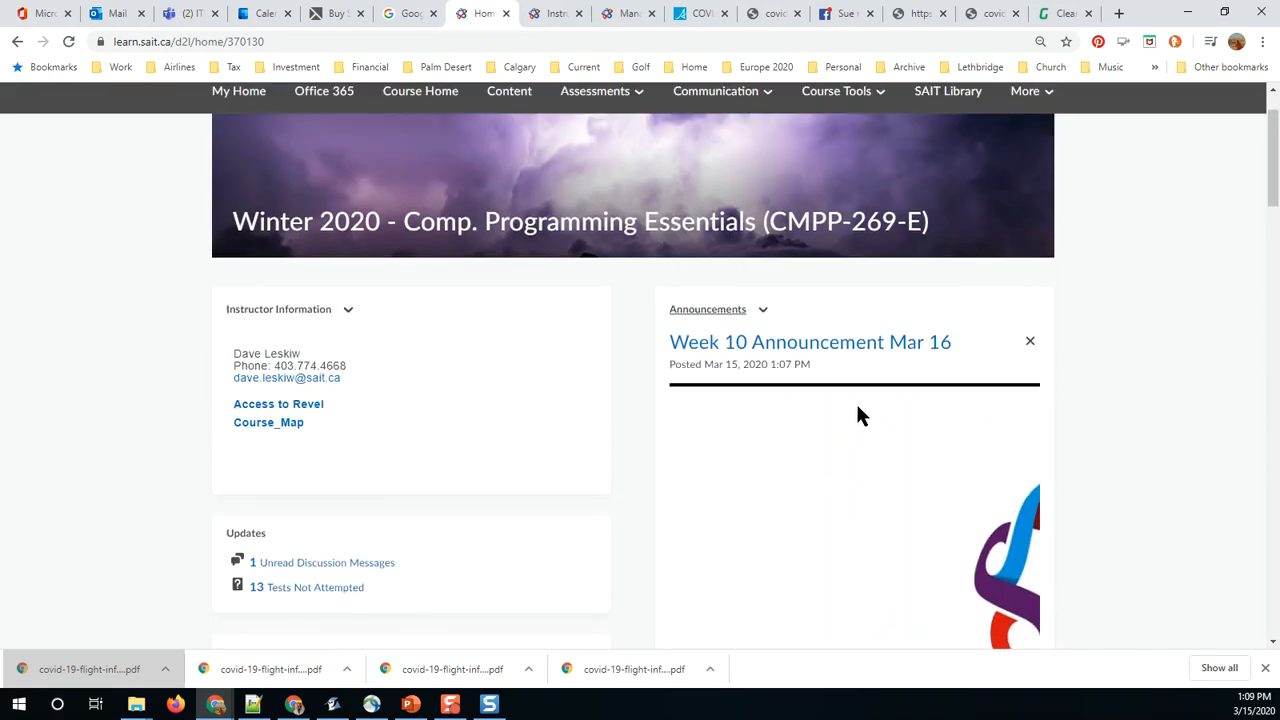
Step: Open the Week 10 Announcement Mar 16 on its own page, play its video at 2.0 speed and pause it
{"action": "left_click", "coordinate": [816, 350]}
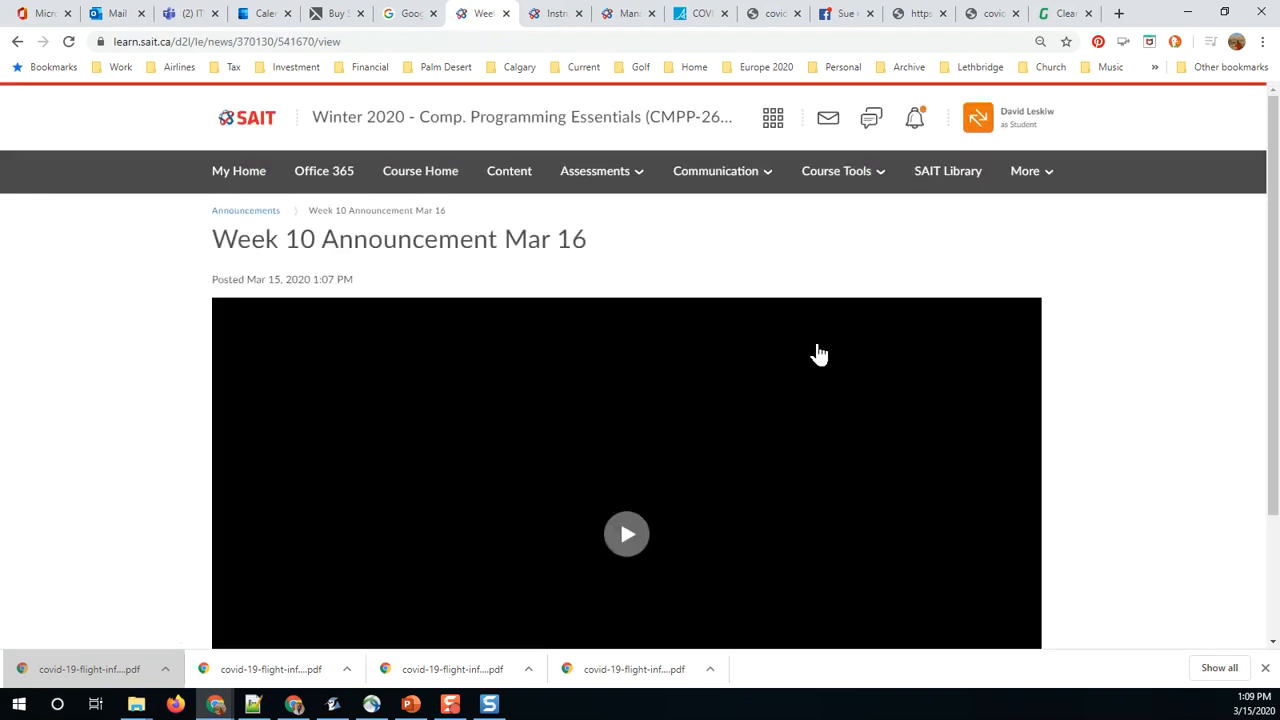
{"action": "scroll", "coordinate": [814, 354], "scroll_direction": "down", "scroll_amount": 2}
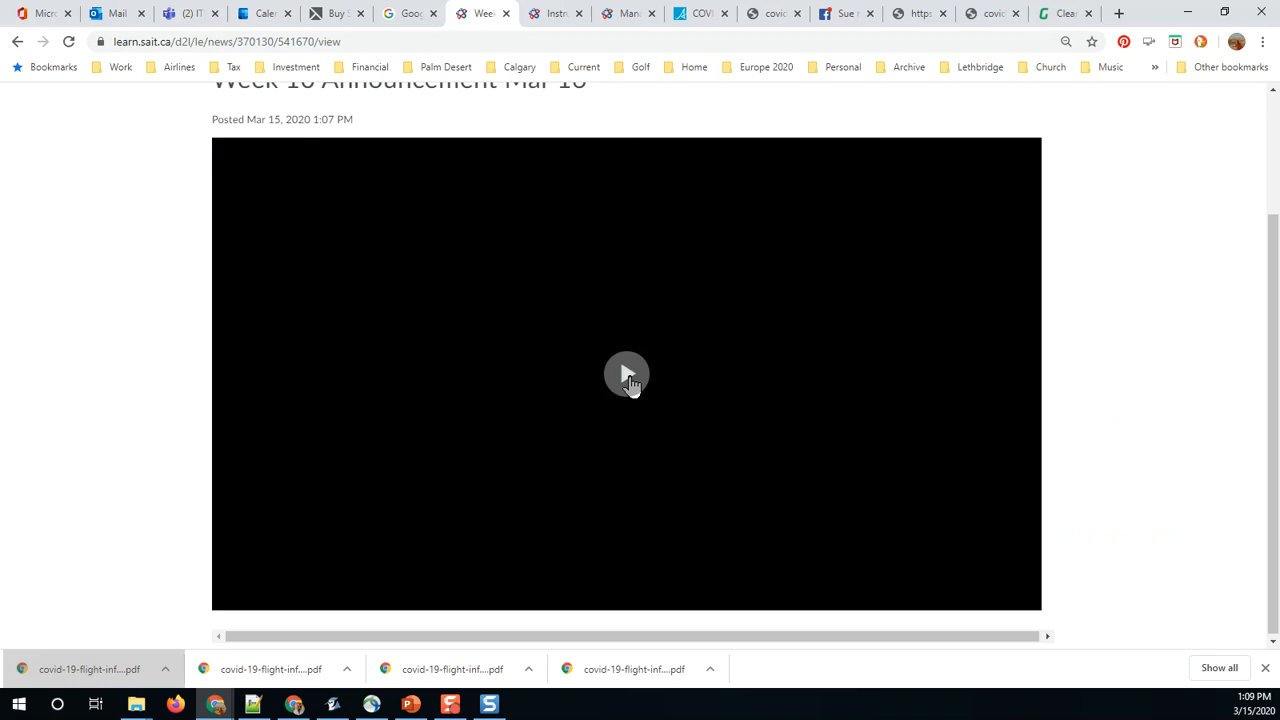
{"action": "left_click", "coordinate": [628, 380]}
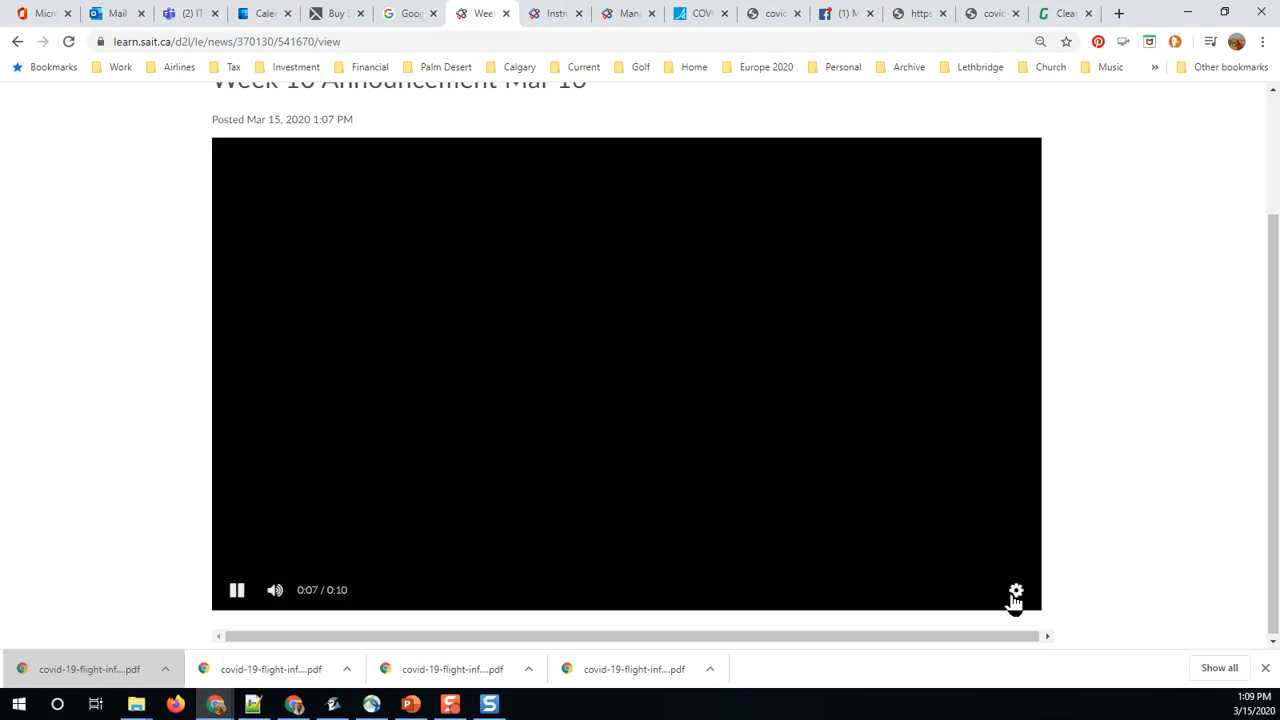
{"action": "left_click", "coordinate": [1017, 597]}
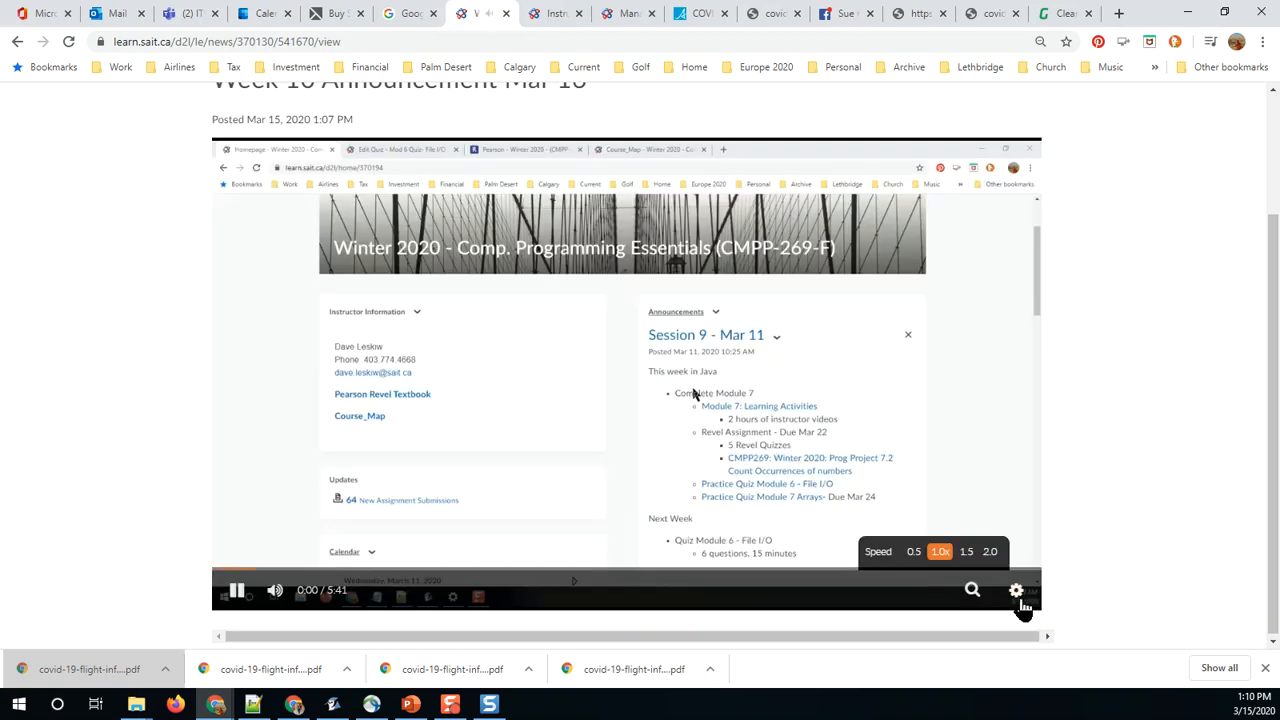
{"action": "left_click", "coordinate": [1018, 600]}
{"action": "left_click", "coordinate": [1018, 600]}
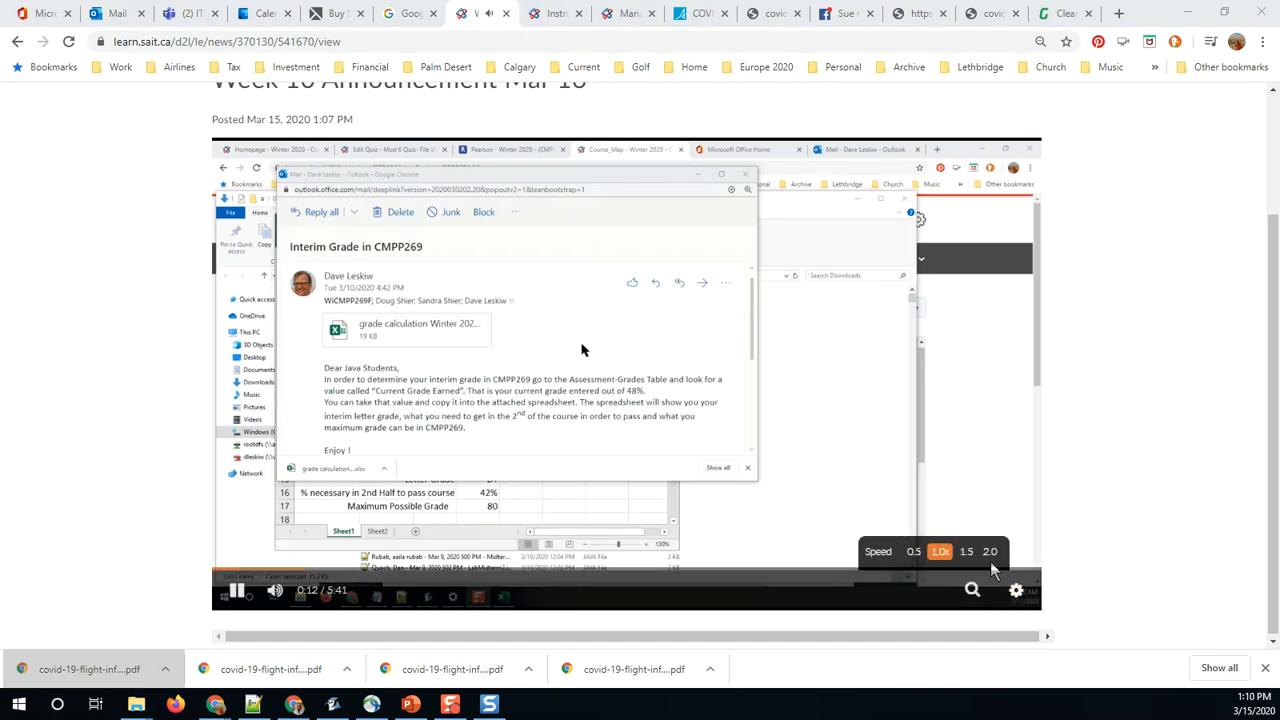
{"action": "left_click", "coordinate": [988, 554]}
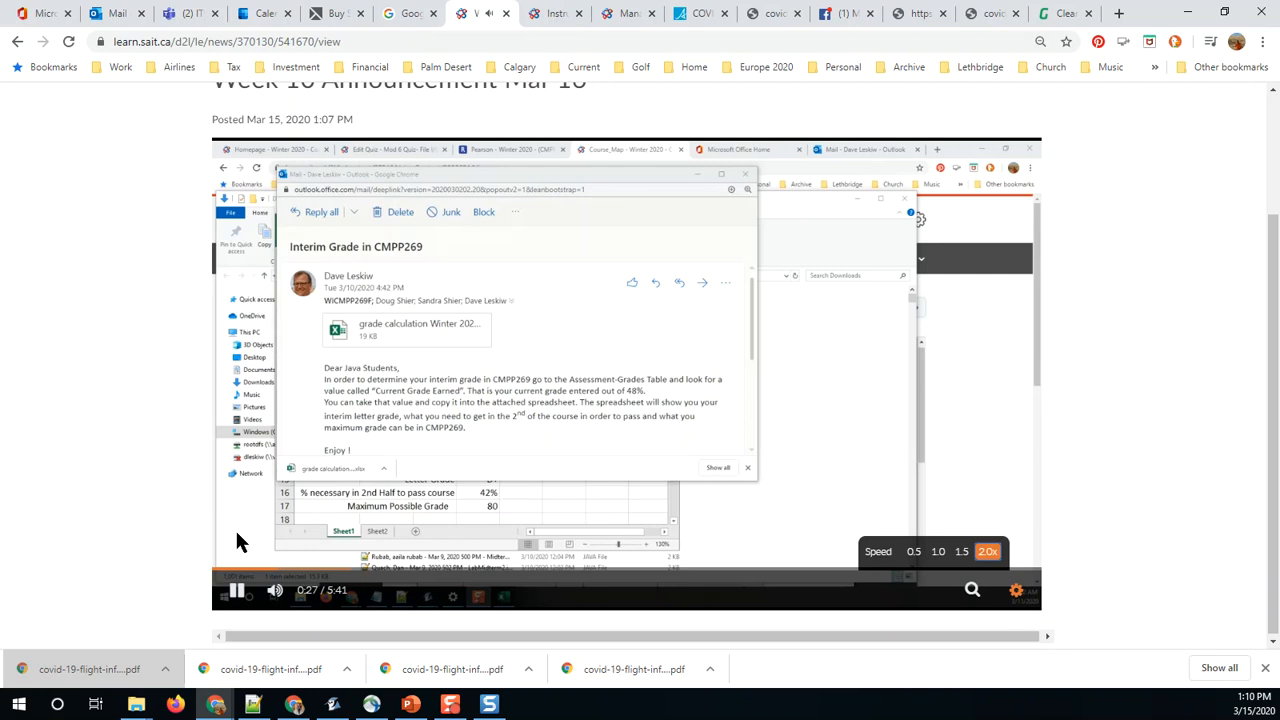
{"action": "left_click", "coordinate": [236, 590]}
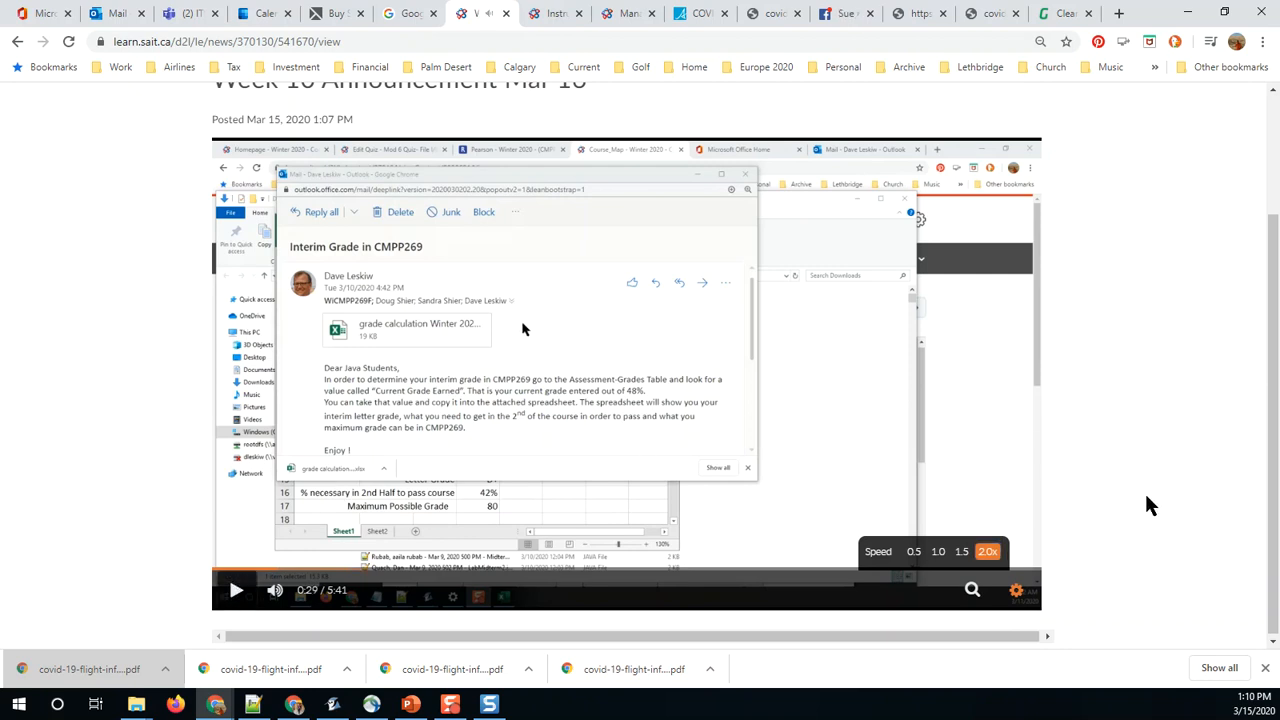
{"action": "left_click", "coordinate": [1015, 596]}
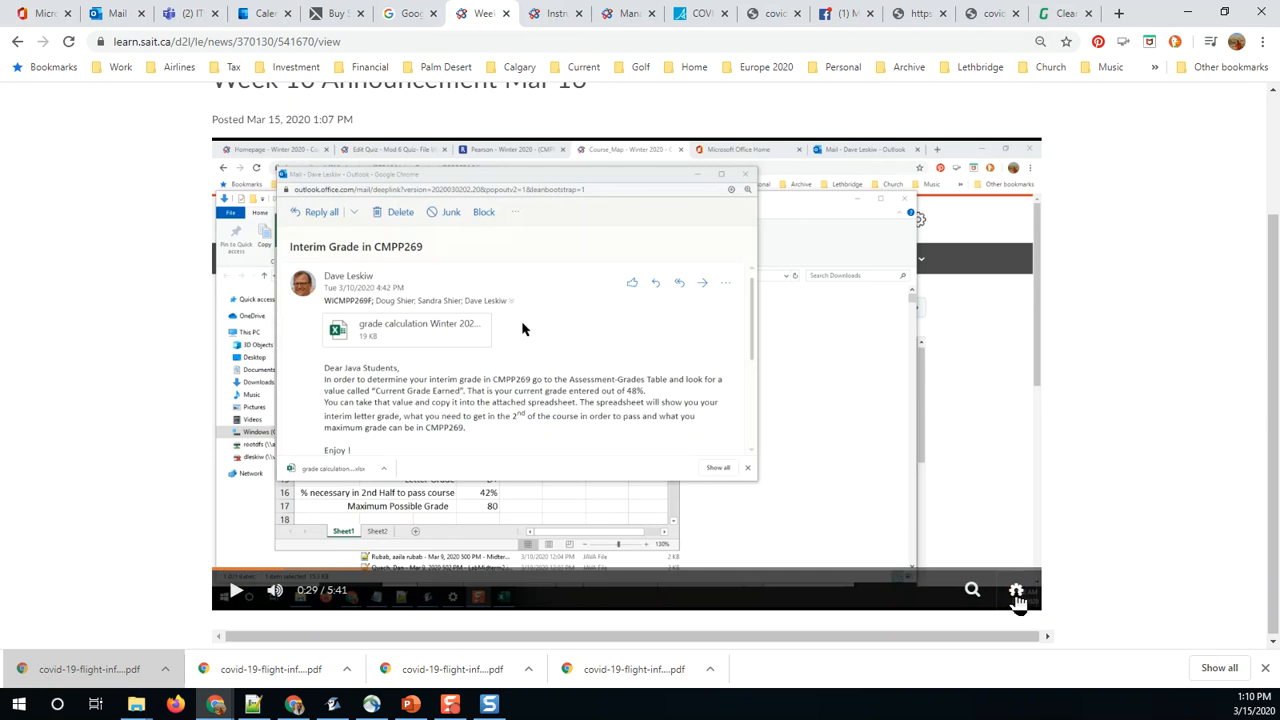
{"action": "scroll", "coordinate": [531, 434], "scroll_direction": "up", "scroll_amount": 2}
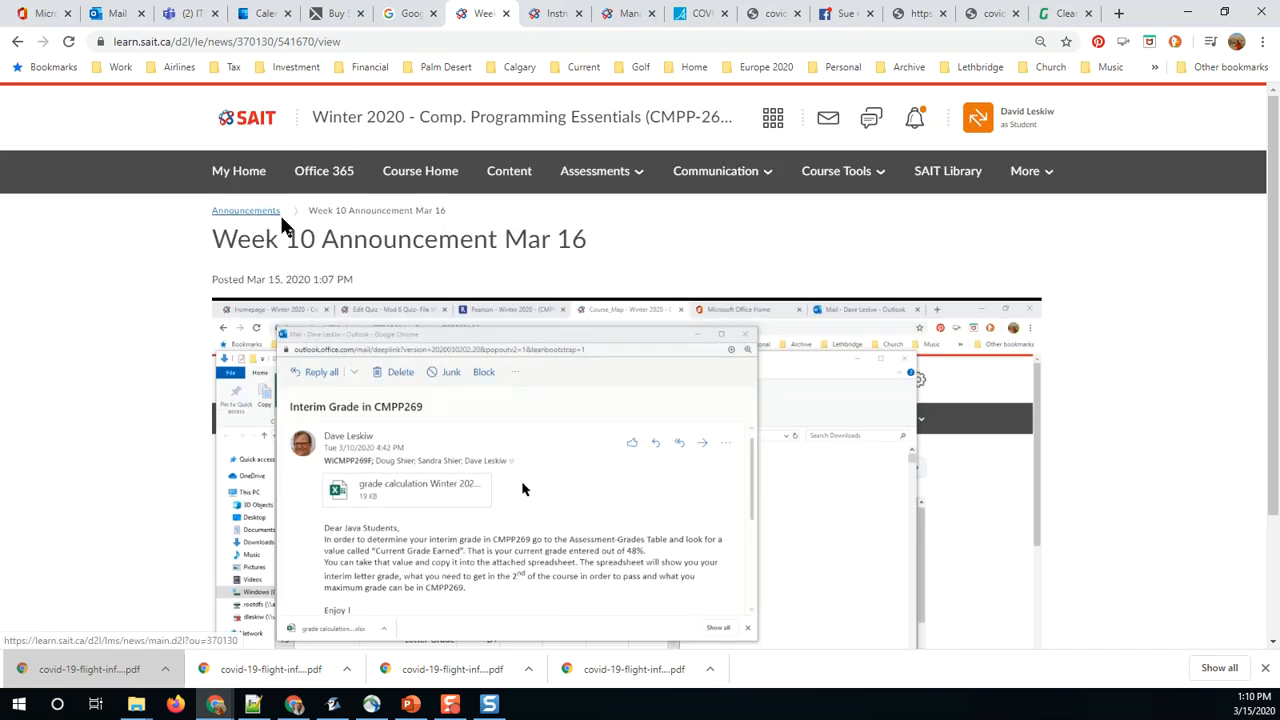
Step: Switch to PowerPoint and review the slide's two ways to incorporate the video, as an announcement or in a course module
{"action": "left_click", "coordinate": [409, 705]}
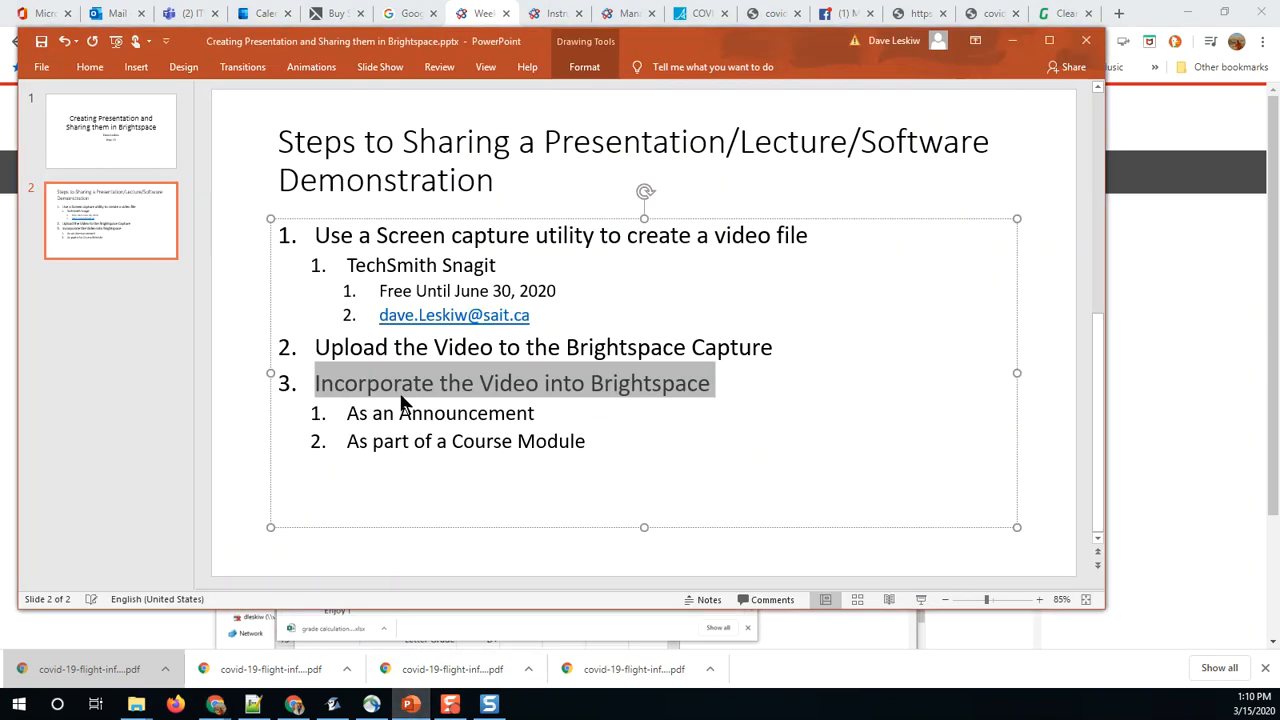
{"action": "left_click_drag", "start_coordinate": [342, 418], "coordinate": [546, 416]}
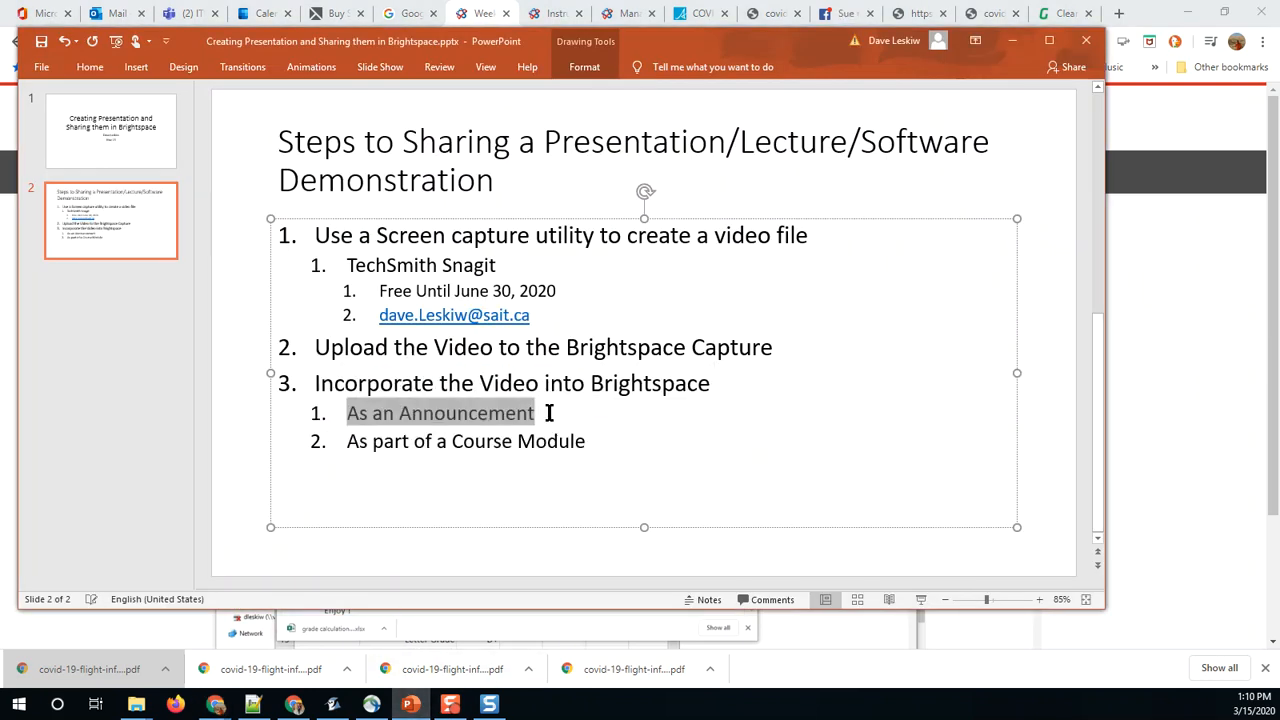
{"action": "left_click", "coordinate": [594, 438]}
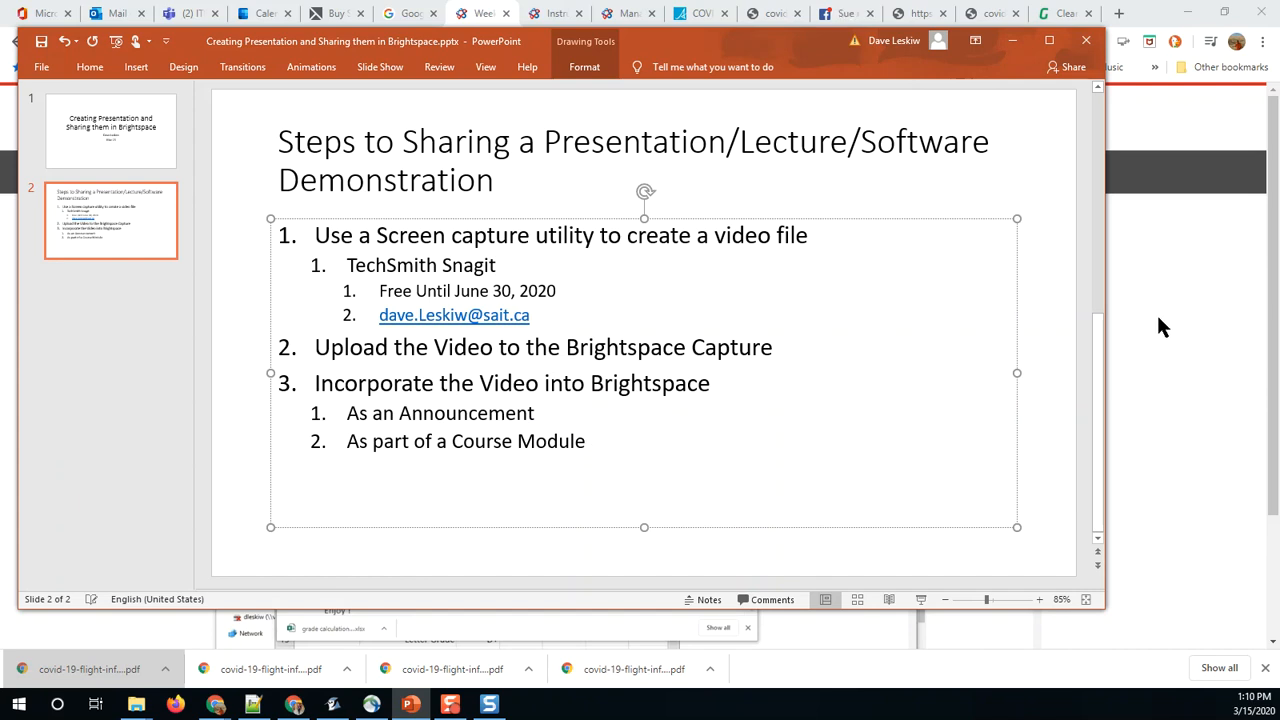
Step: Return to the course in Chrome and exit the student view
{"action": "left_click", "coordinate": [1144, 337]}
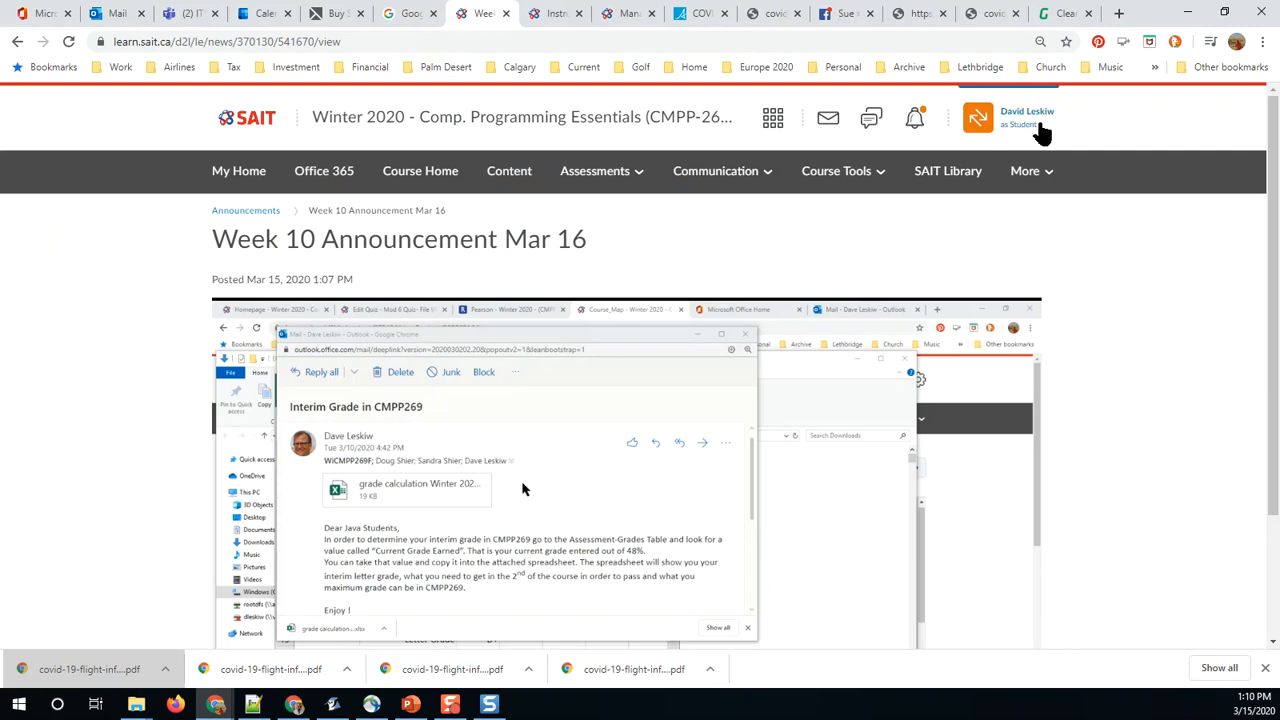
{"action": "left_click", "coordinate": [997, 134]}
{"action": "left_click", "coordinate": [1010, 152]}
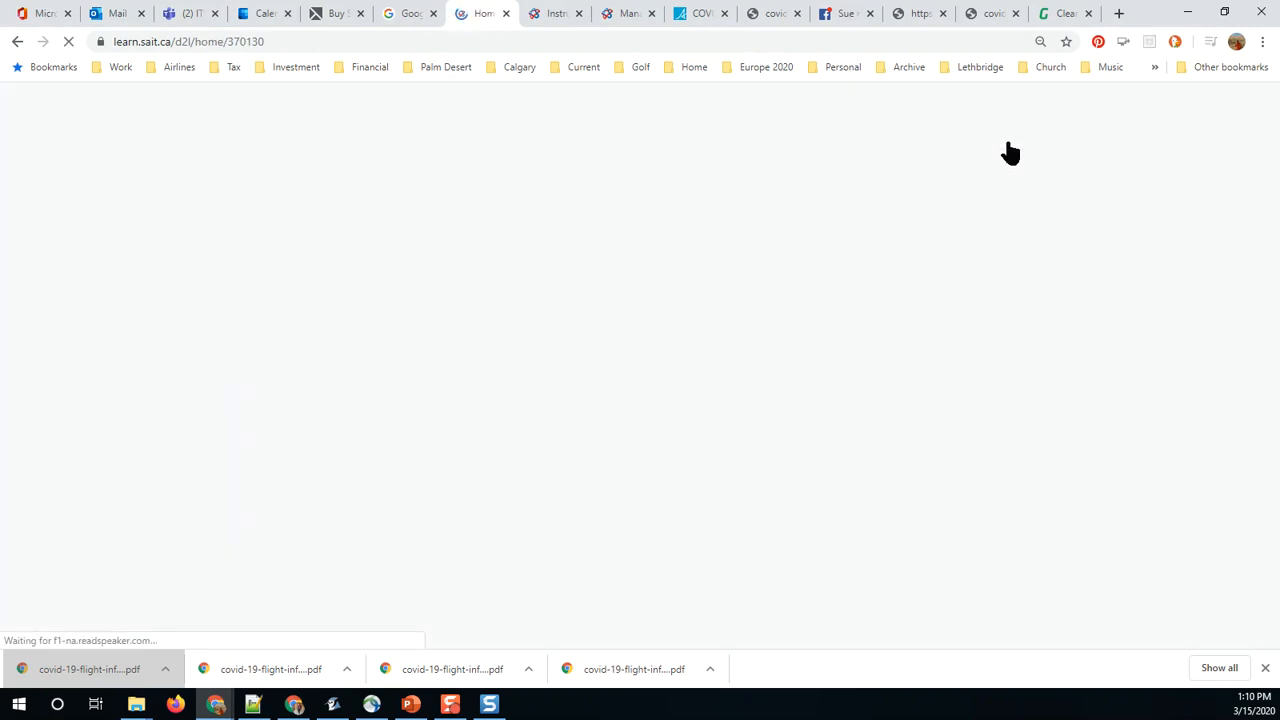
Step: In the Course Builder, create a module named "Instructional Videos" directly below the Course Map module
{"action": "left_click", "coordinate": [1022, 180]}
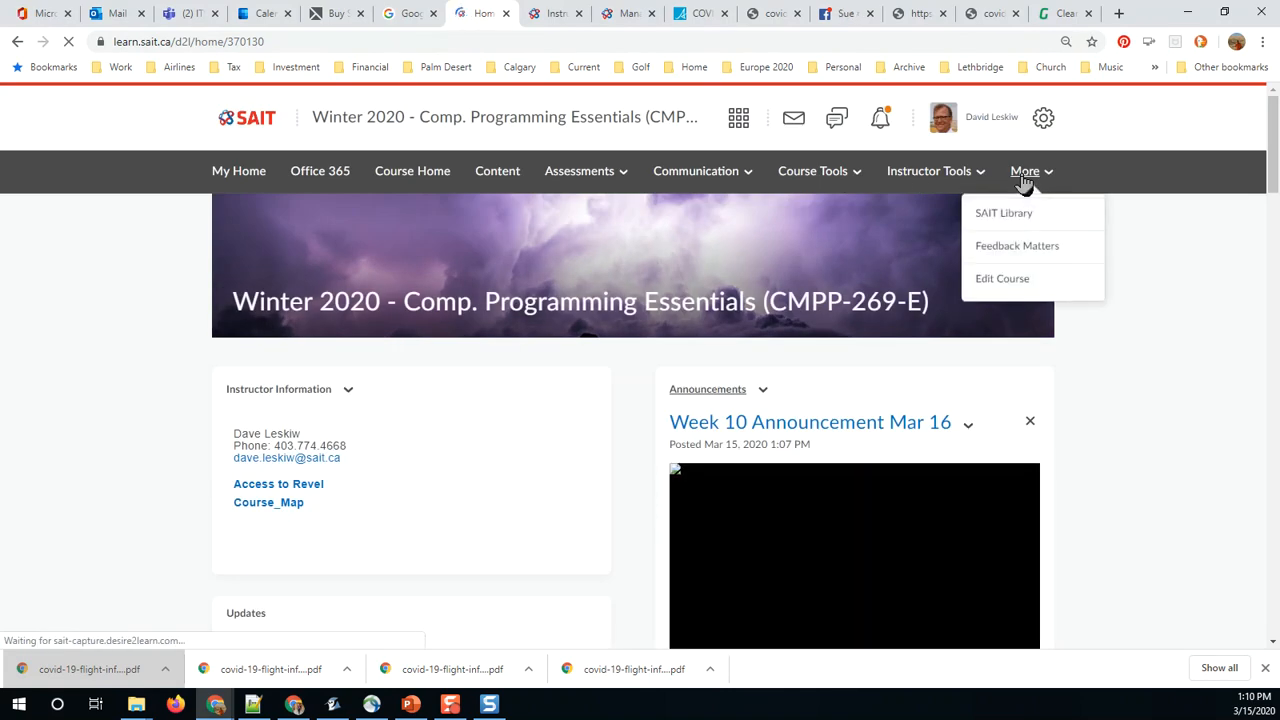
{"action": "left_click", "coordinate": [1008, 285]}
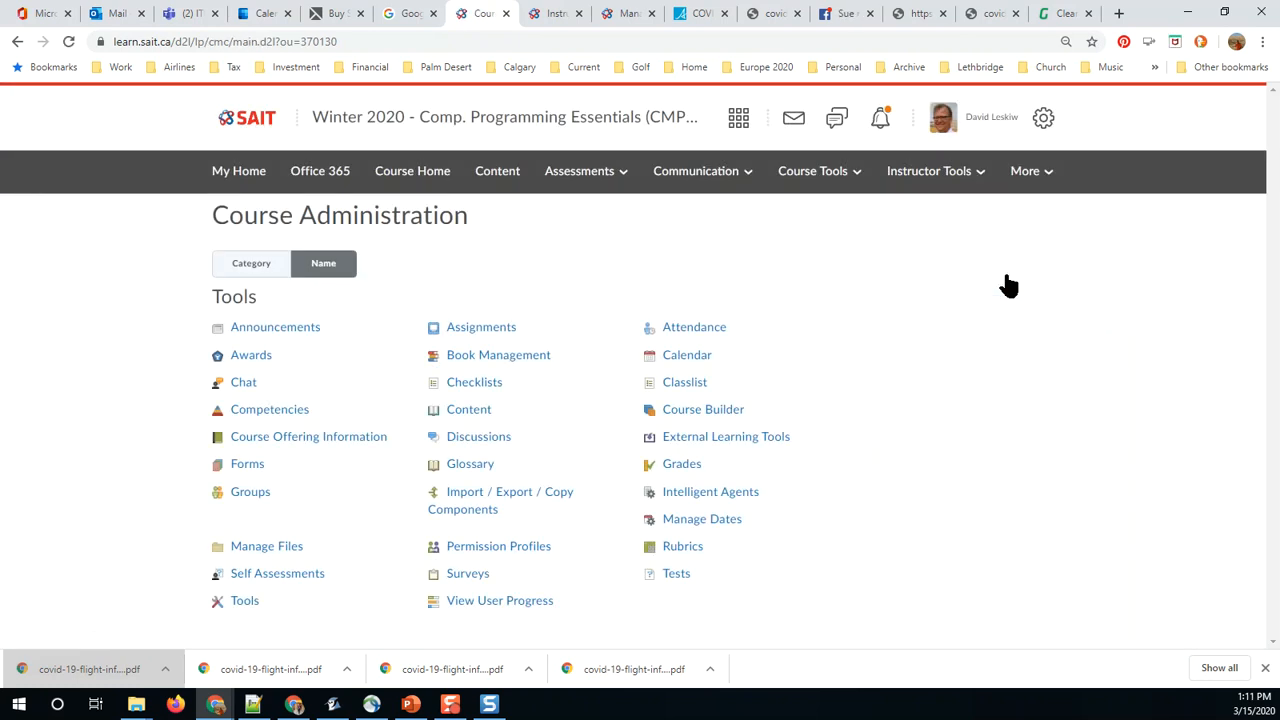
{"action": "left_click", "coordinate": [662, 414]}
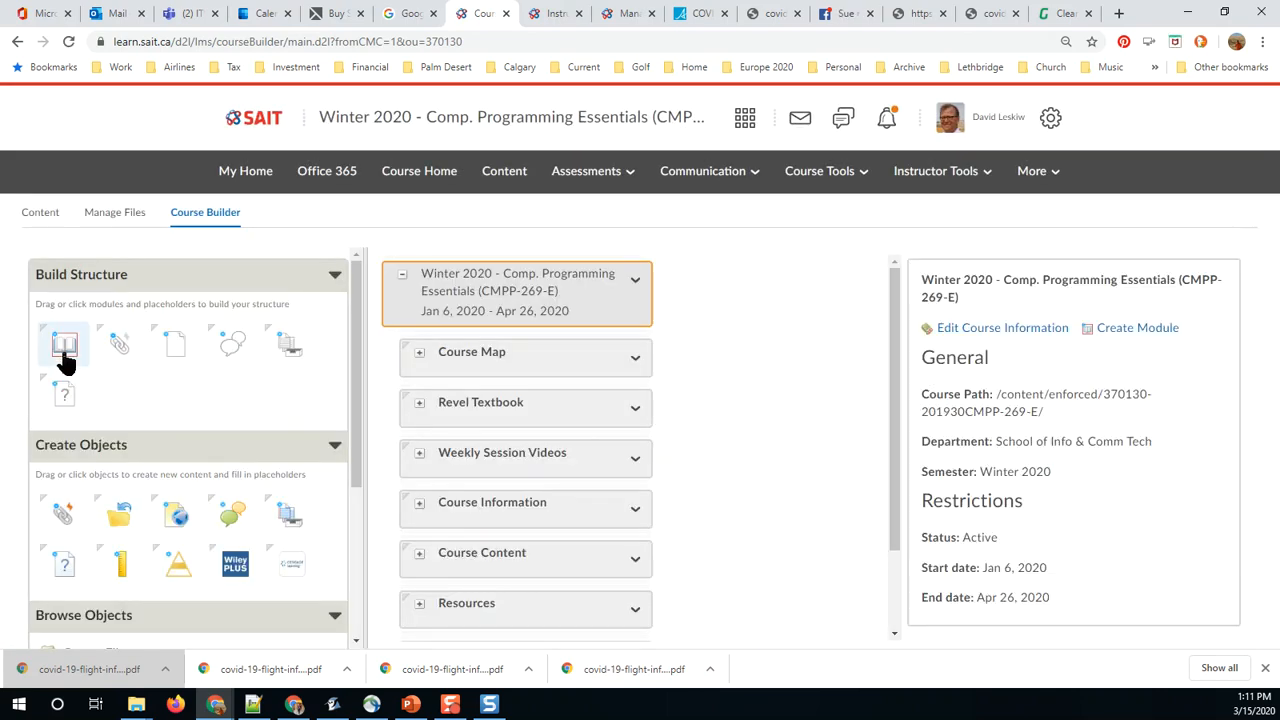
{"action": "left_click_drag", "start_coordinate": [63, 346], "coordinate": [549, 386]}
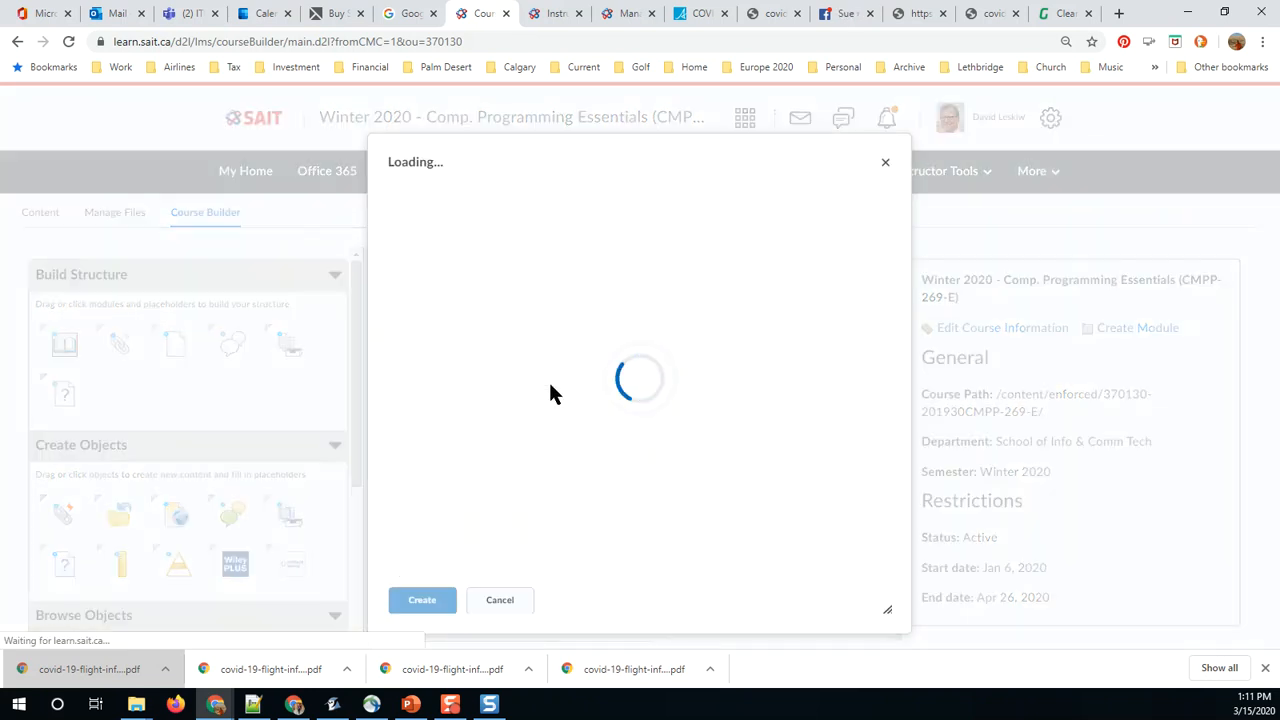
{"action": "left_click", "coordinate": [424, 248]}
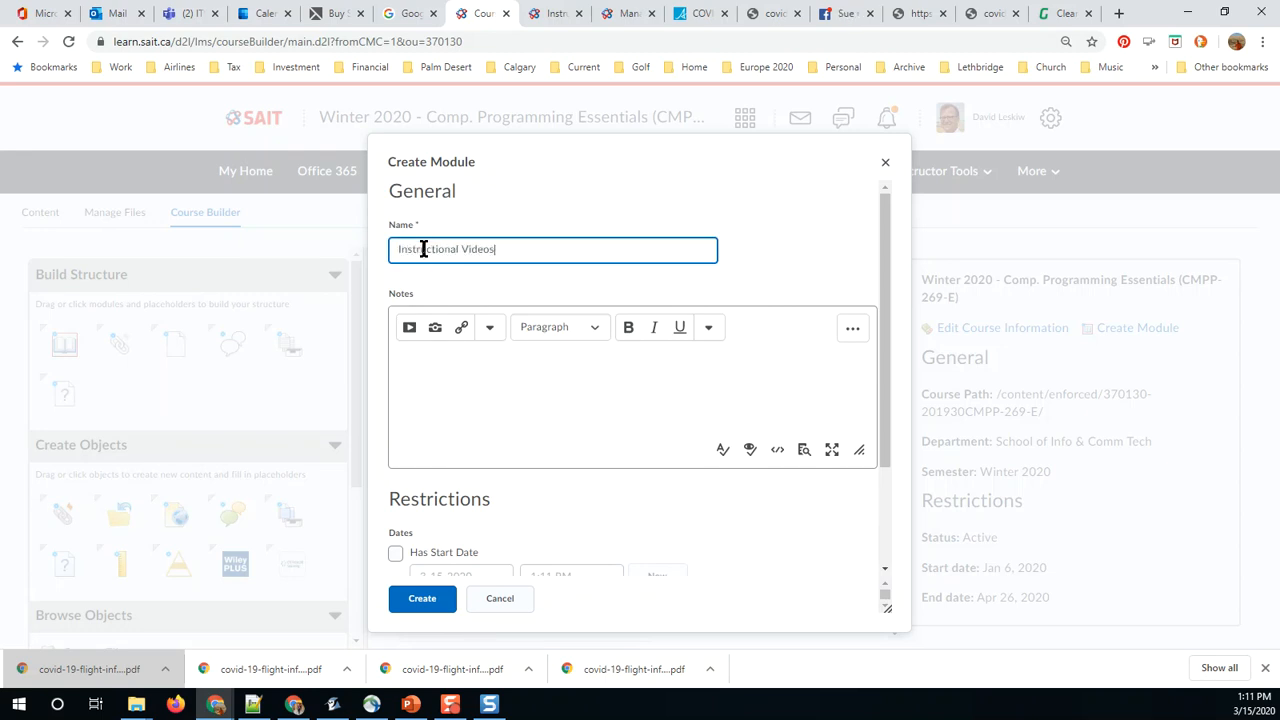
{"action": "left_click", "coordinate": [422, 597]}
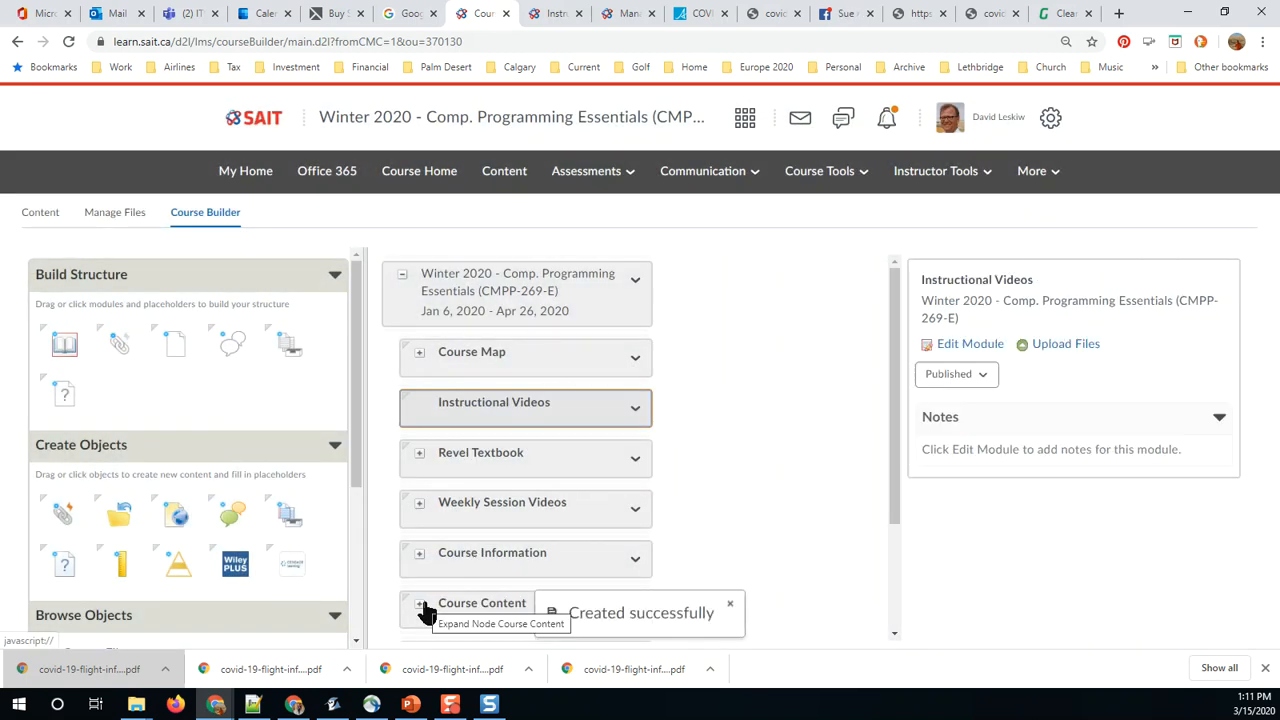
Step: Open the Instructional Videos module in the course's Content area
{"action": "left_click", "coordinate": [505, 178]}
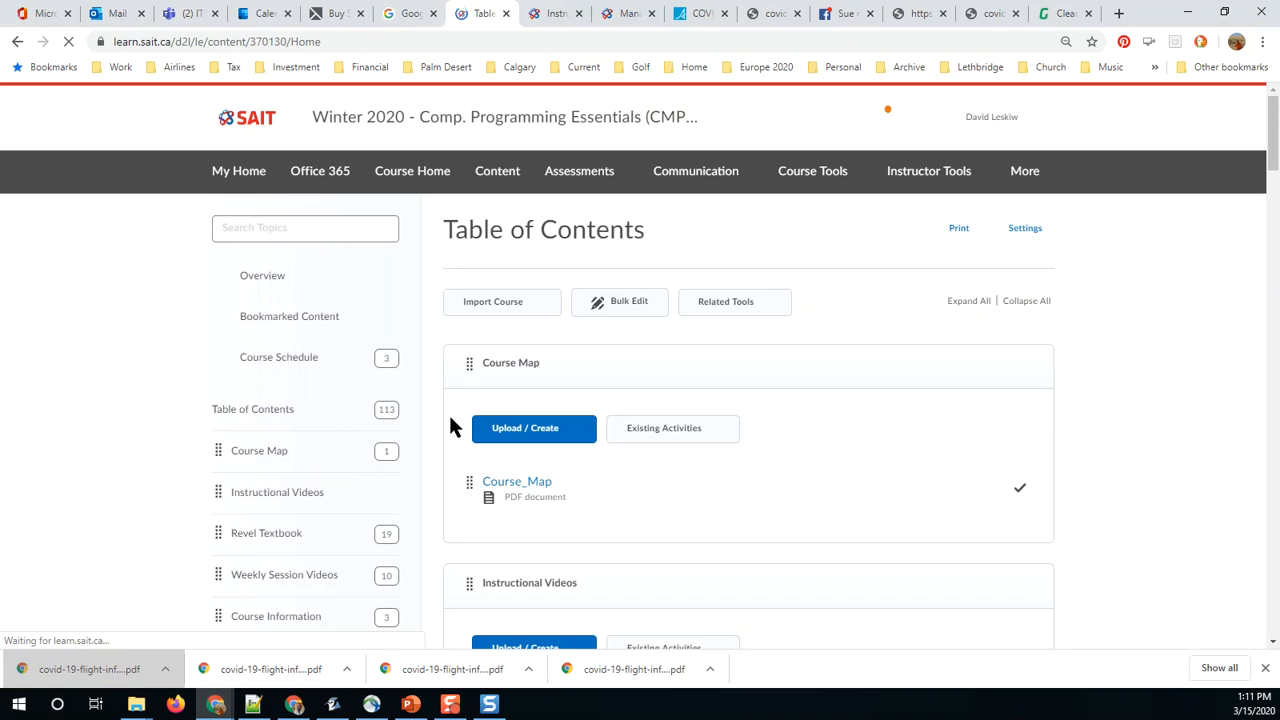
{"action": "scroll", "coordinate": [406, 391], "scroll_direction": "down", "scroll_amount": 2}
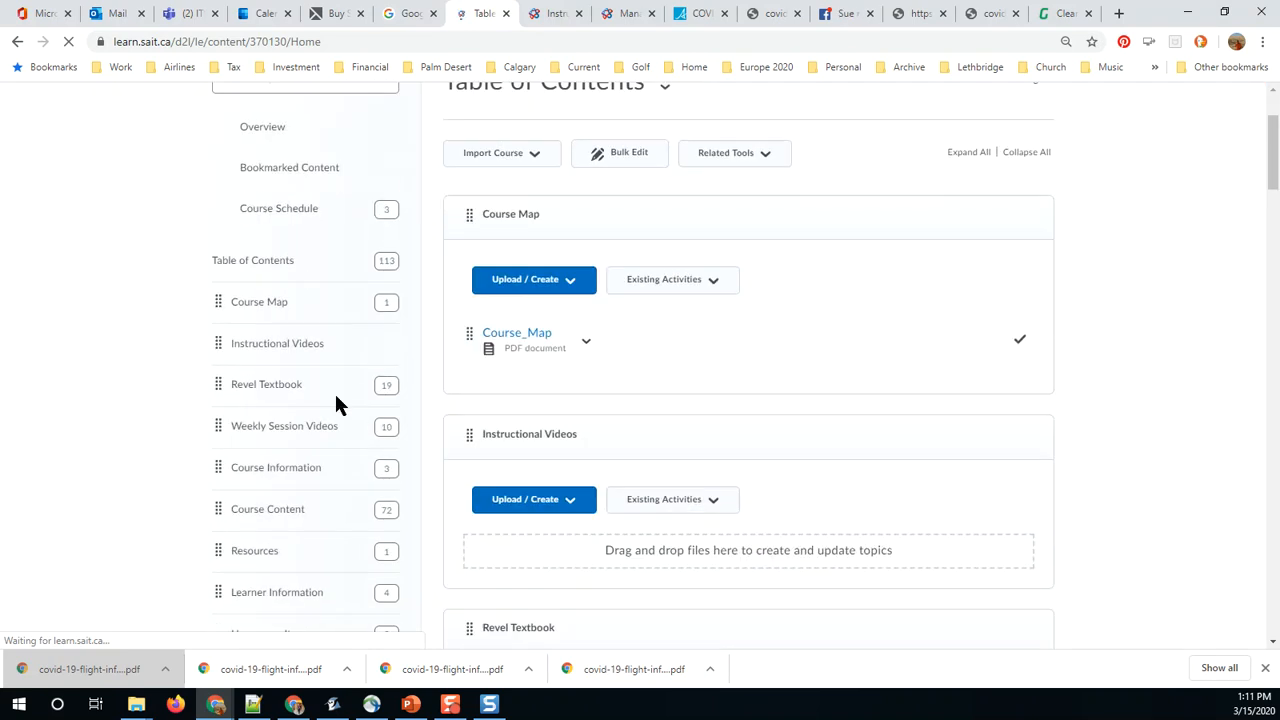
{"action": "left_click", "coordinate": [277, 338]}
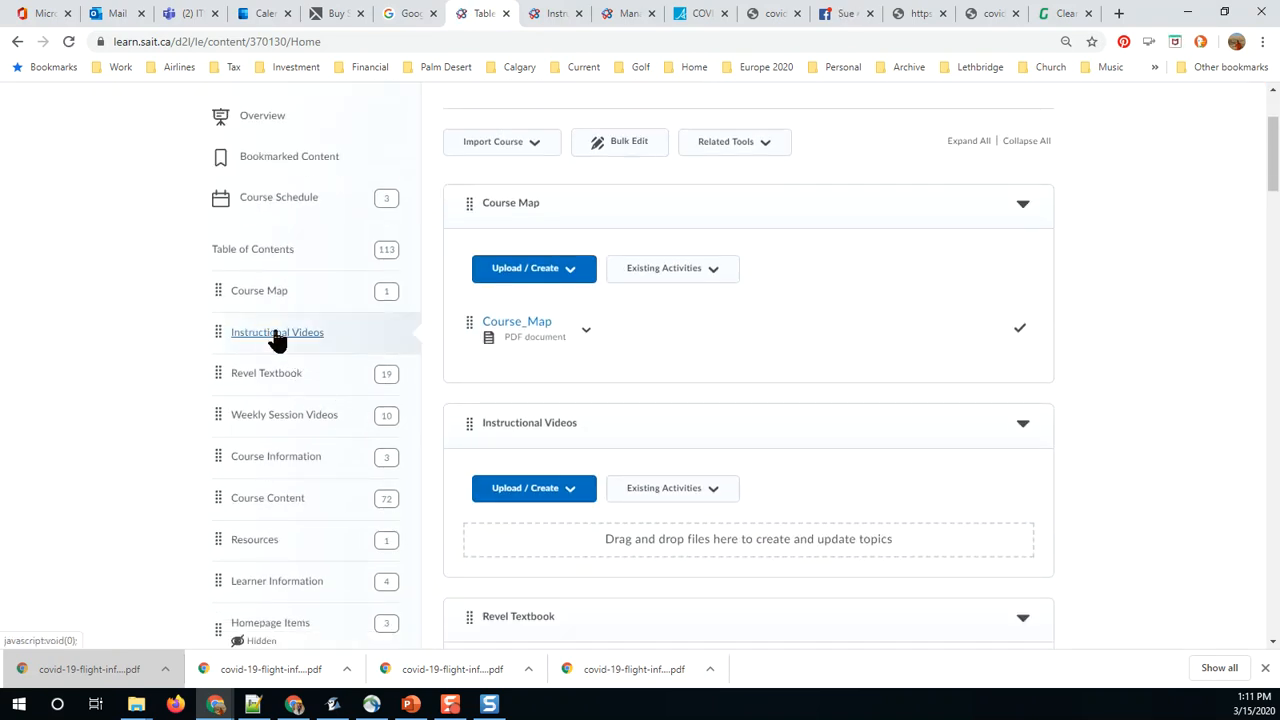
{"action": "scroll", "coordinate": [549, 292], "scroll_direction": "up", "scroll_amount": 2}
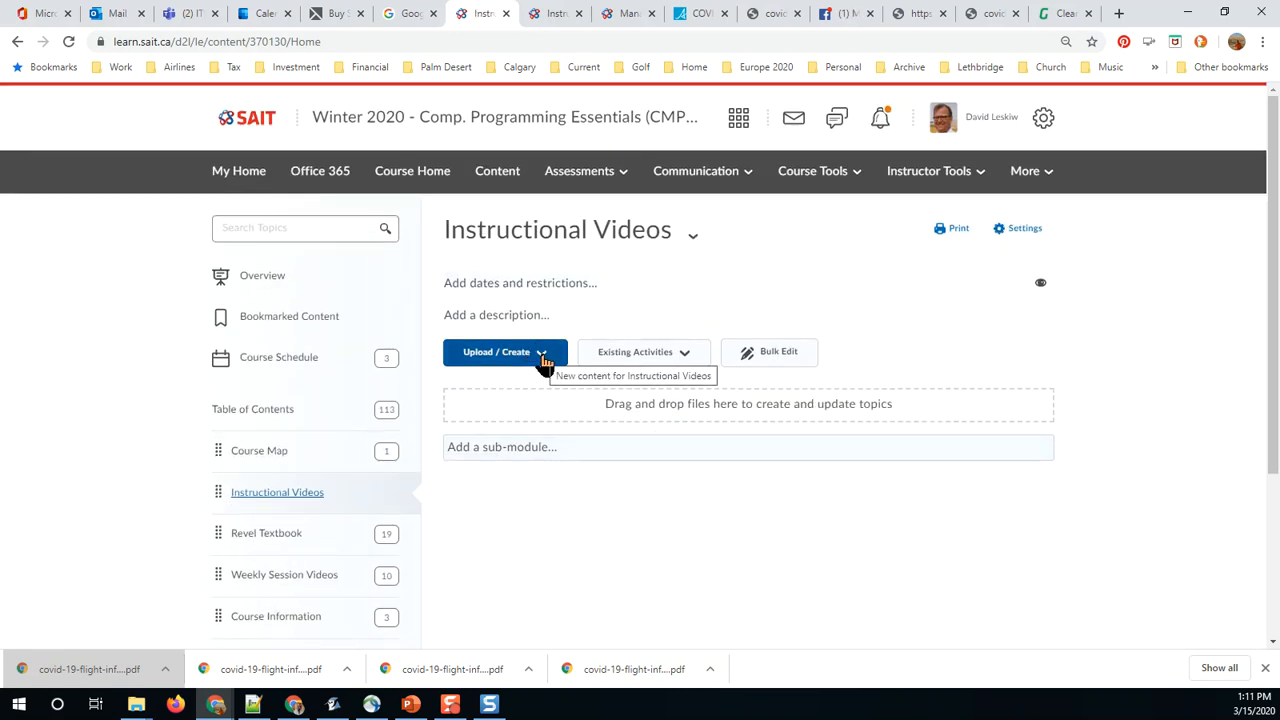
Step: Search the Capture videos for "announcement", add "CMPP269: Winter 2020: March 15 Announcement" to the module and return to the module page
{"action": "left_click", "coordinate": [542, 356]}
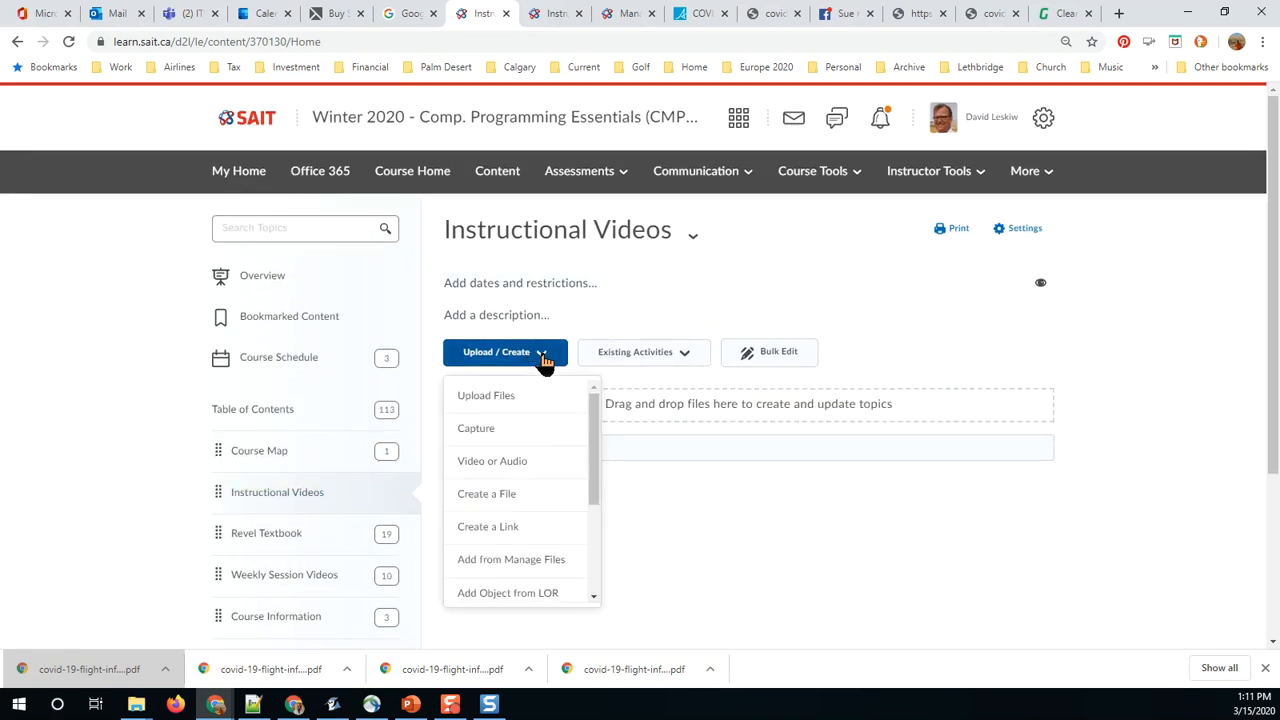
{"action": "left_click", "coordinate": [489, 434]}
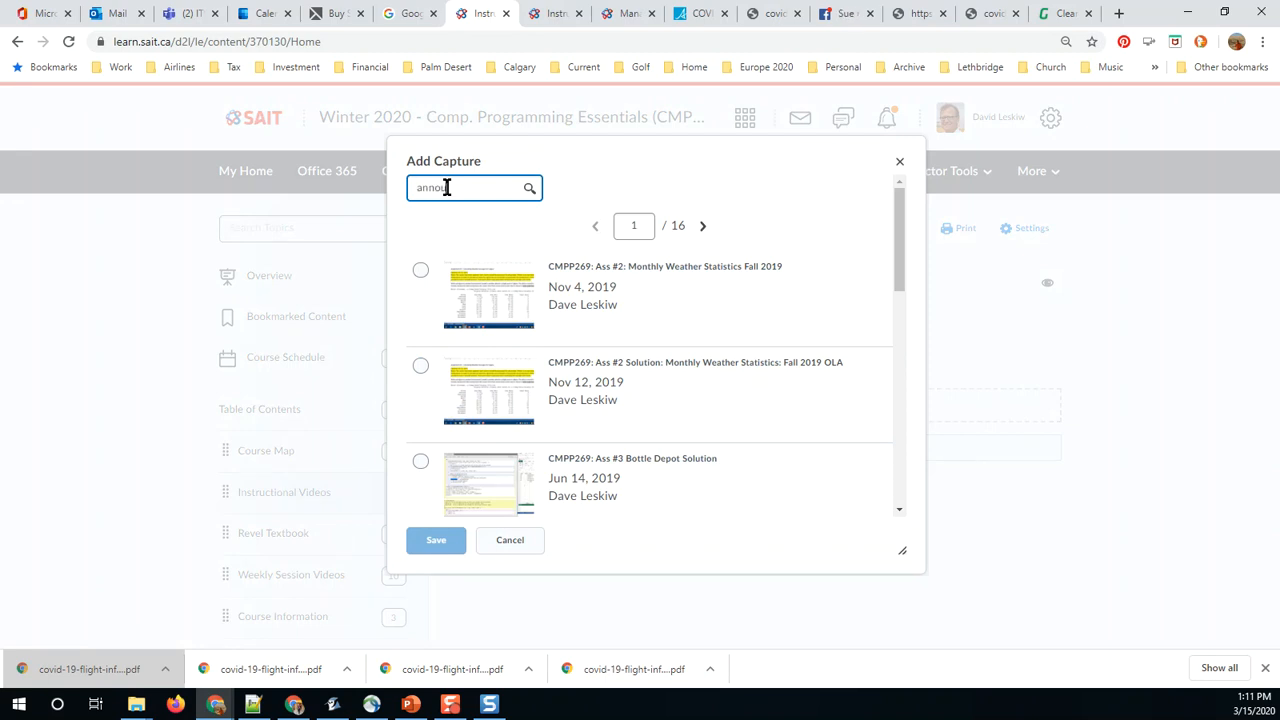
{"action": "key", "text": "Return"}
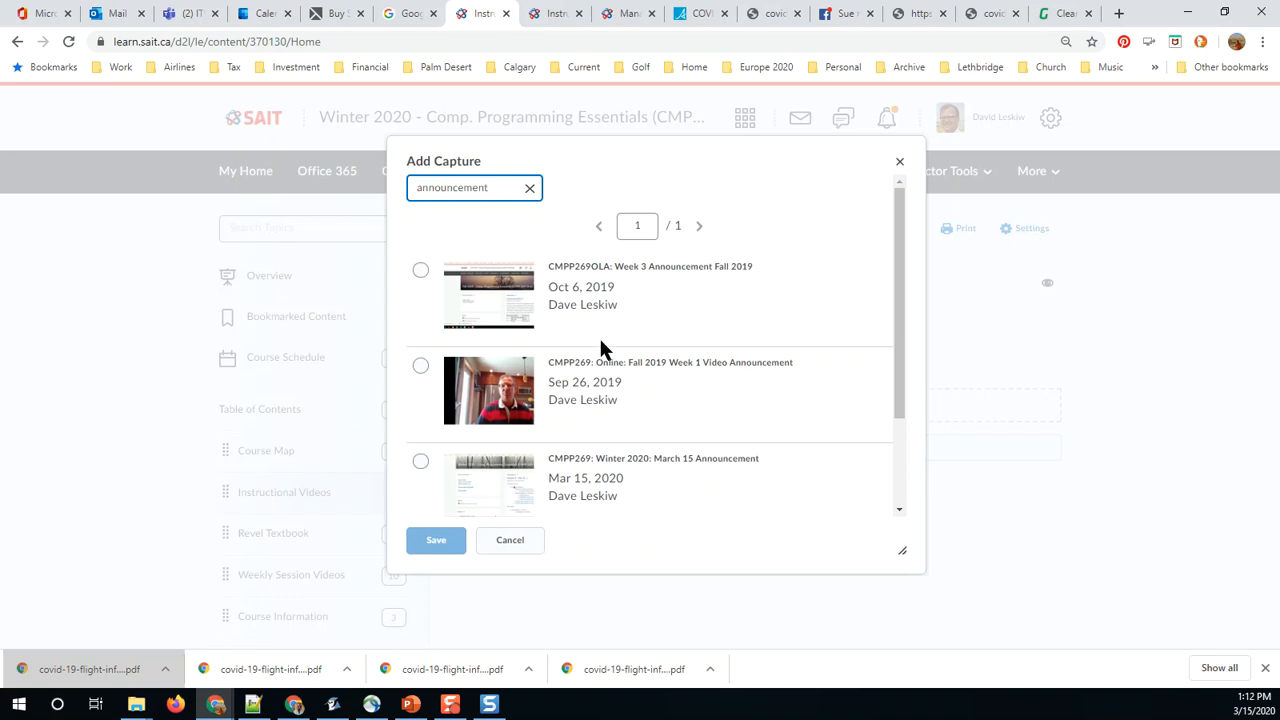
{"action": "scroll", "coordinate": [599, 337], "scroll_direction": "down", "scroll_amount": 2}
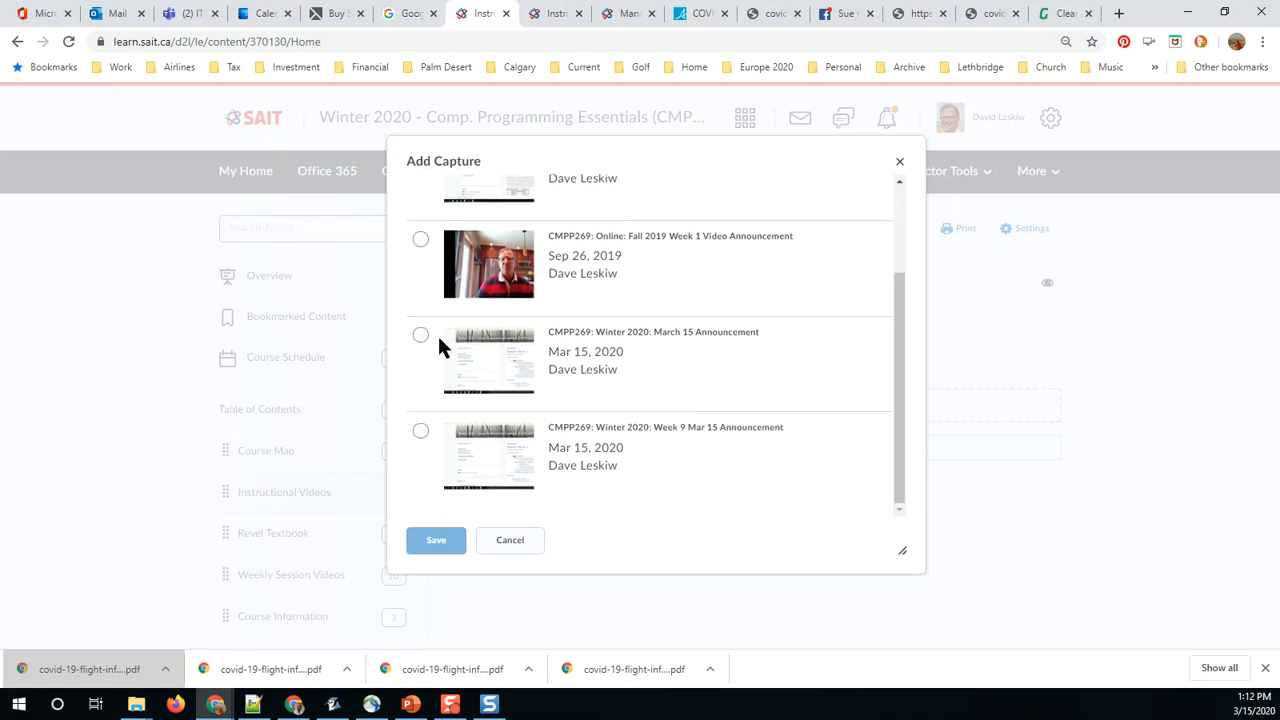
{"action": "left_click", "coordinate": [421, 336]}
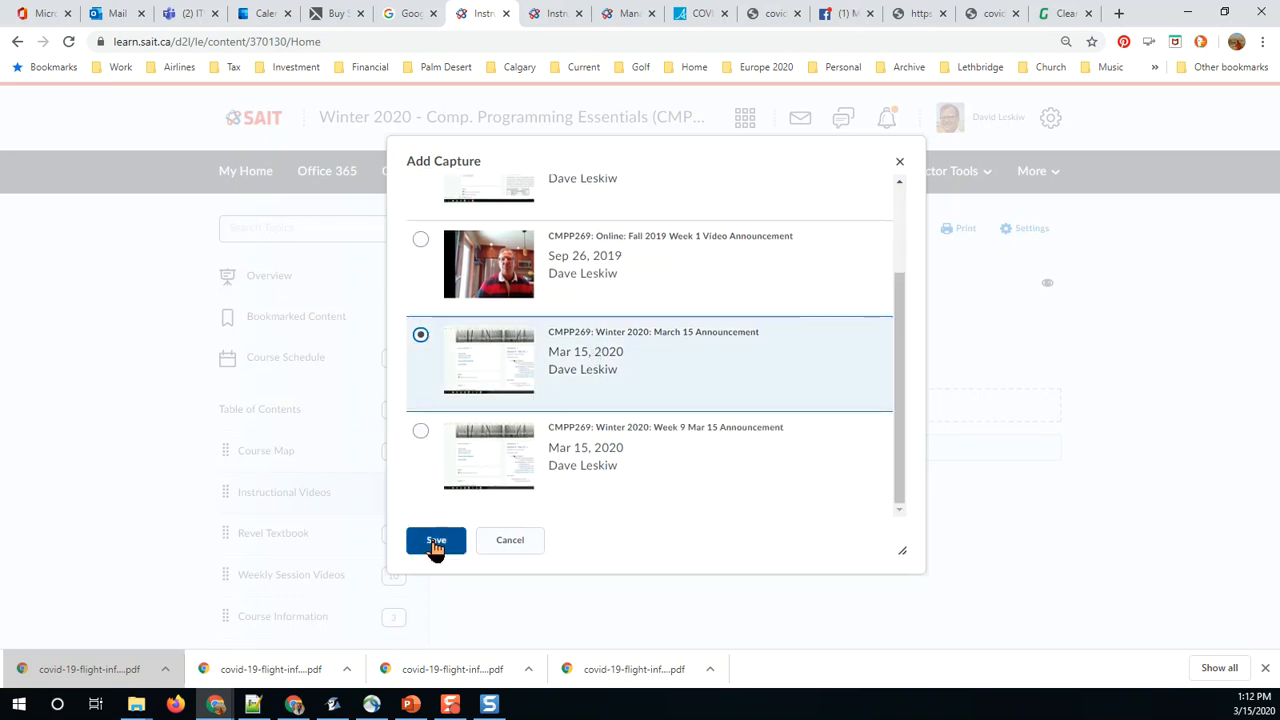
{"action": "left_click", "coordinate": [434, 540]}
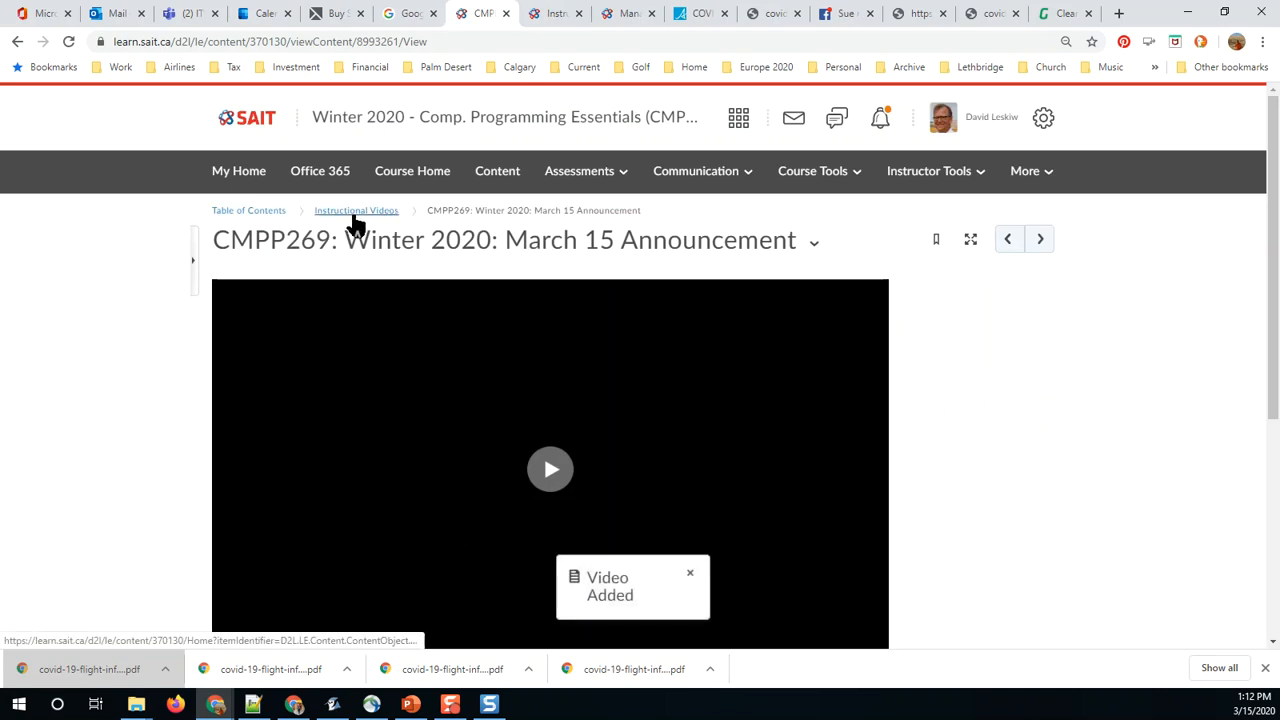
{"action": "left_click", "coordinate": [354, 211]}
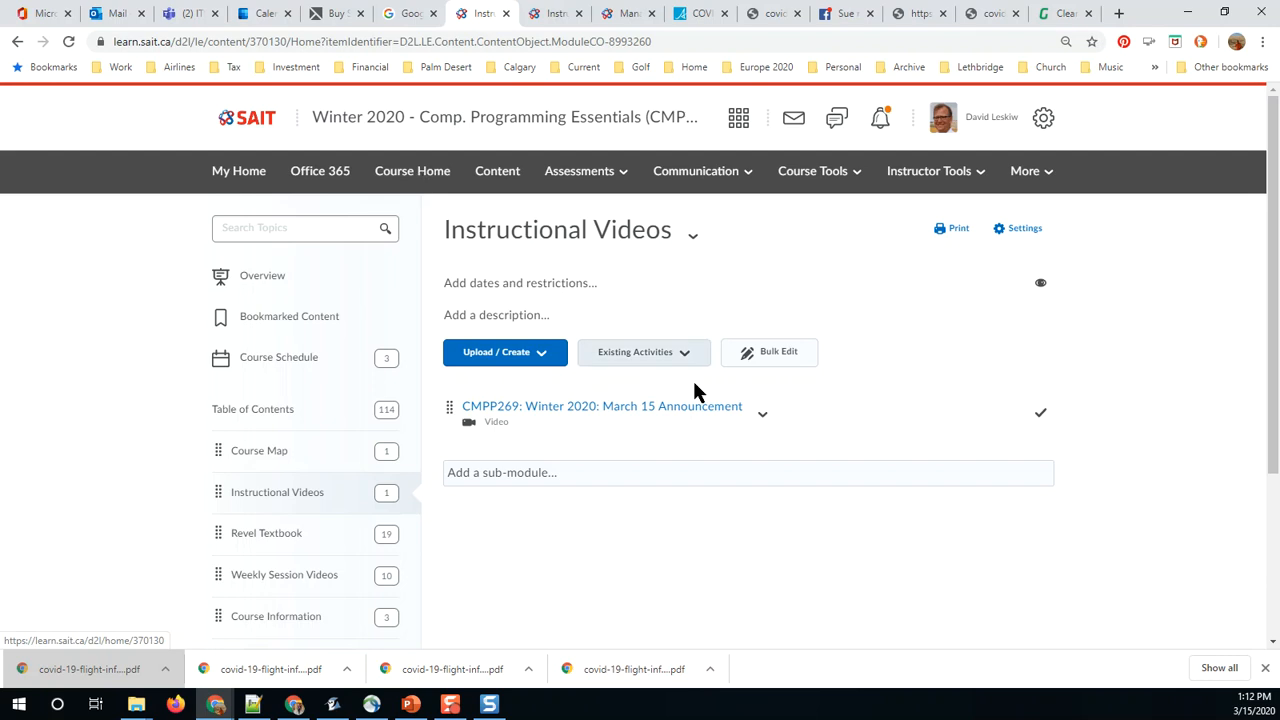
Step: Go to the course home page's announcements and create a new item with the headline "This Weeks Video"
{"action": "left_click", "coordinate": [421, 184]}
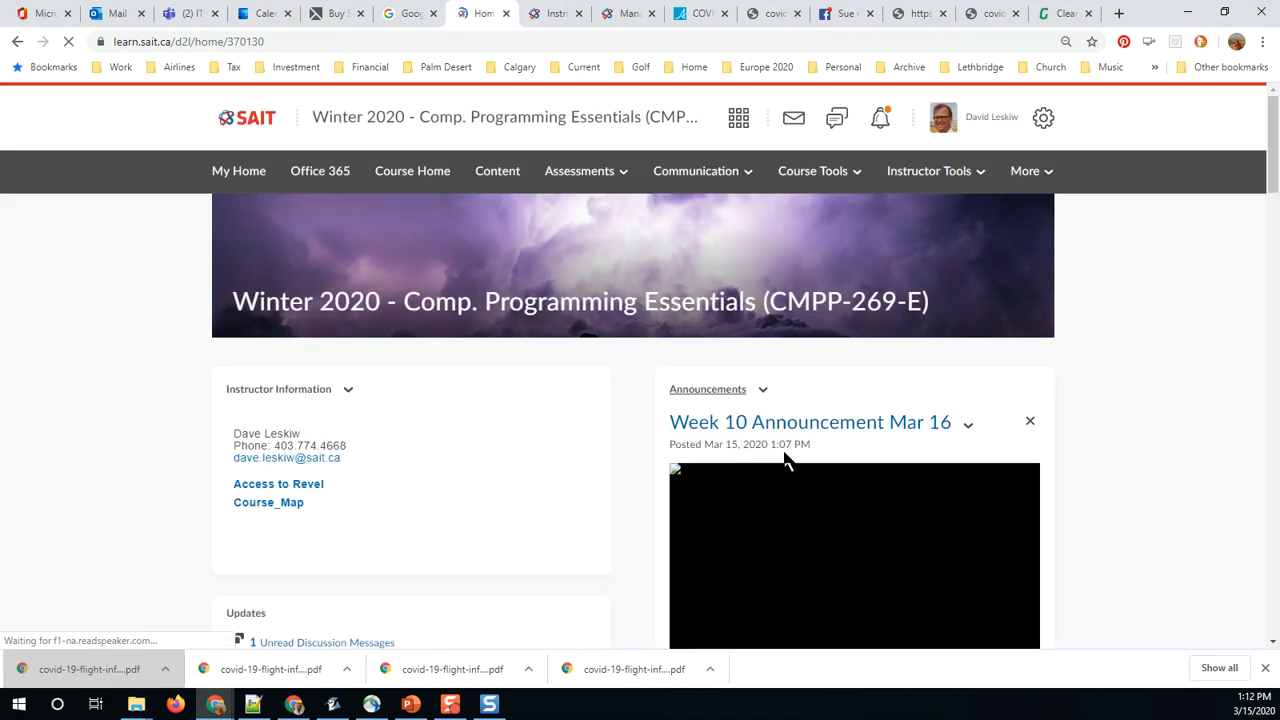
{"action": "scroll", "coordinate": [850, 500], "scroll_direction": "down", "scroll_amount": 3}
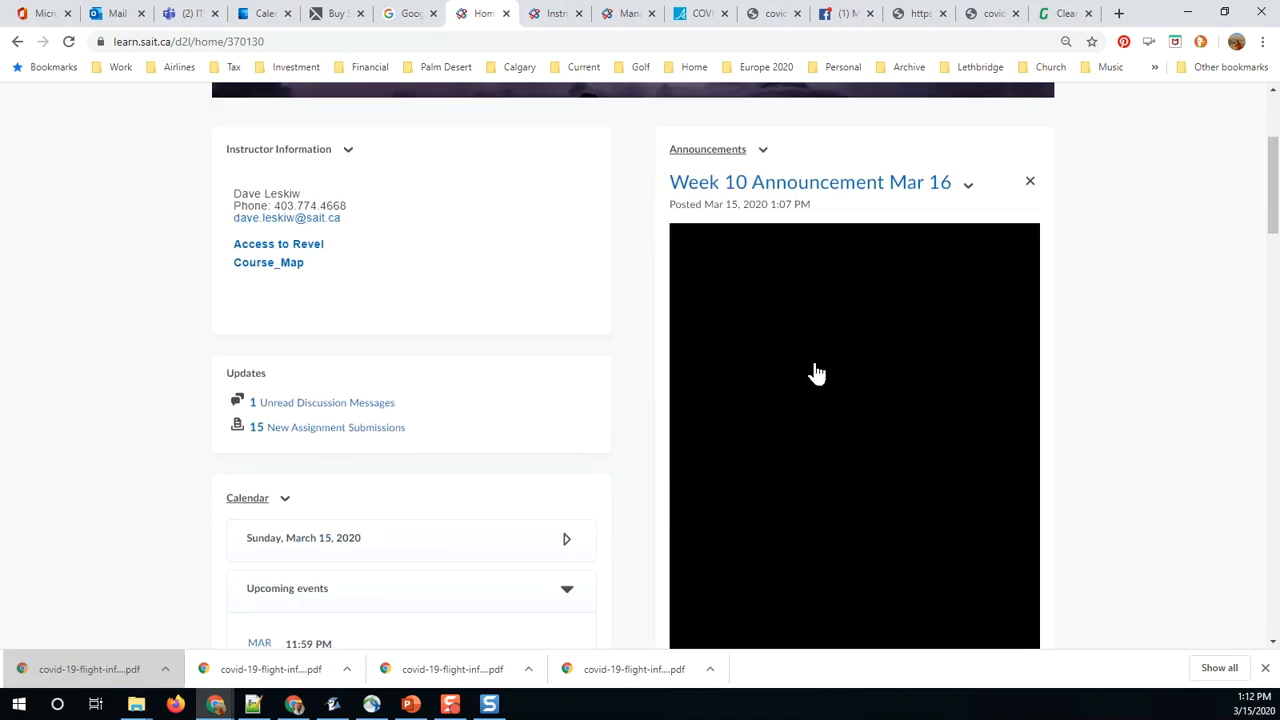
{"action": "scroll", "coordinate": [840, 420], "scroll_direction": "down", "scroll_amount": 2}
{"action": "scroll", "coordinate": [875, 455], "scroll_direction": "up", "scroll_amount": 2}
{"action": "scroll", "coordinate": [884, 447], "scroll_direction": "up", "scroll_amount": 2}
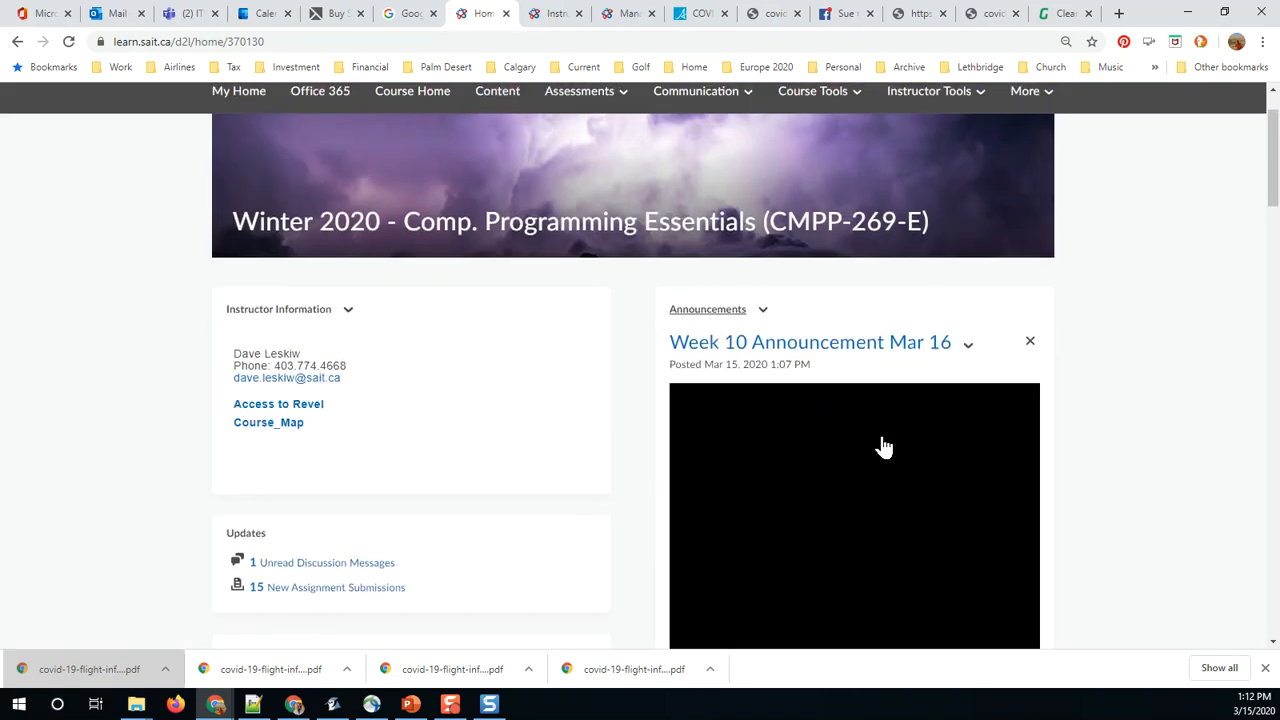
{"action": "scroll", "coordinate": [688, 433], "scroll_direction": "up", "scroll_amount": 1}
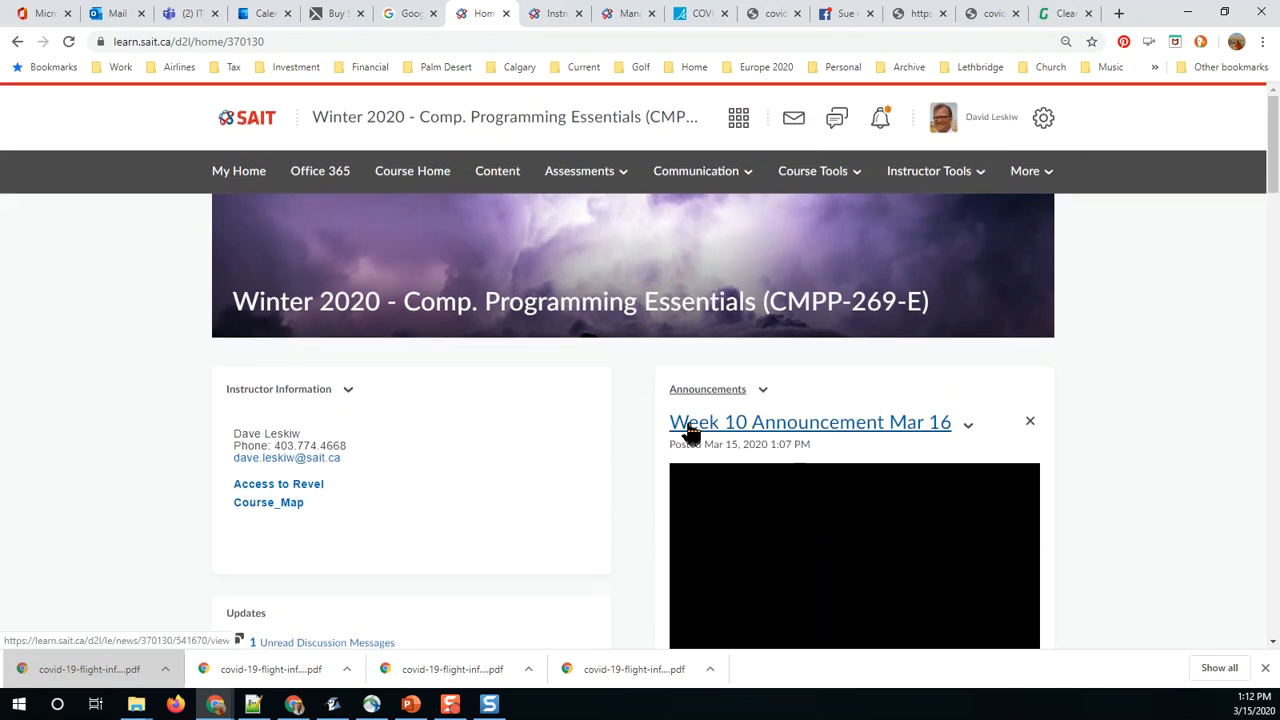
{"action": "left_click", "coordinate": [707, 392]}
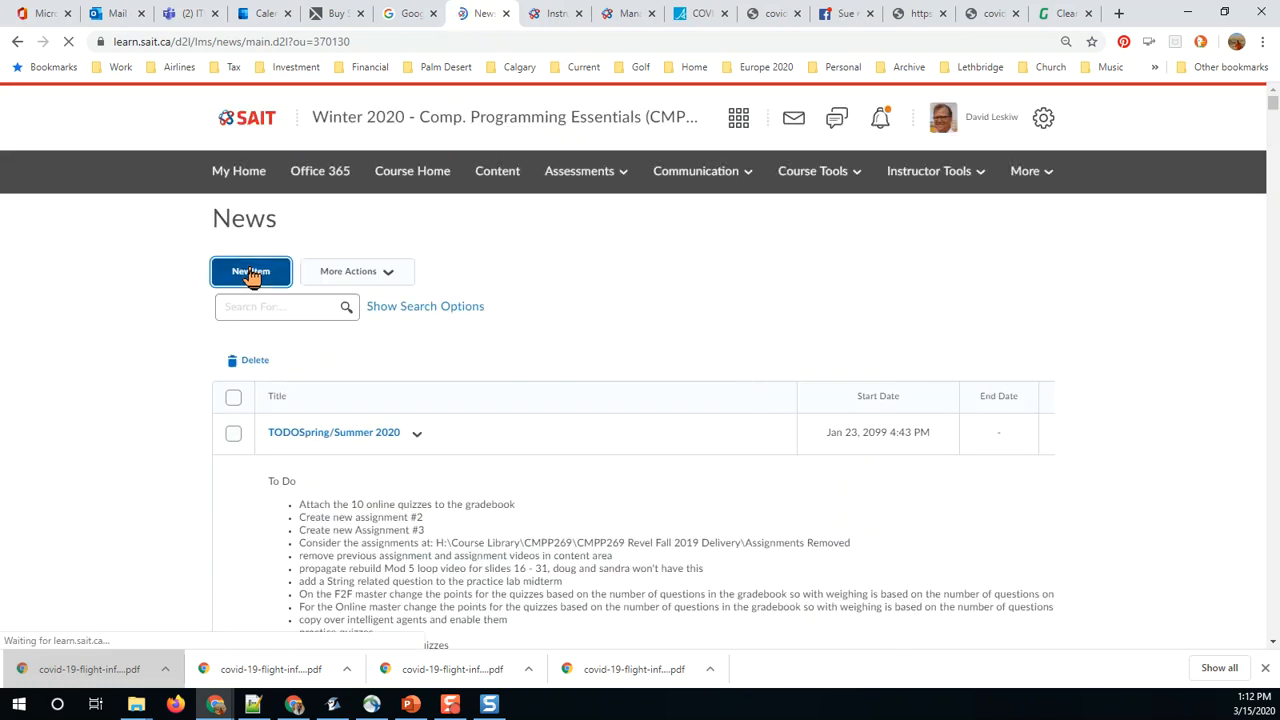
{"action": "left_click", "coordinate": [286, 283]}
{"action": "left_click", "coordinate": [276, 328]}
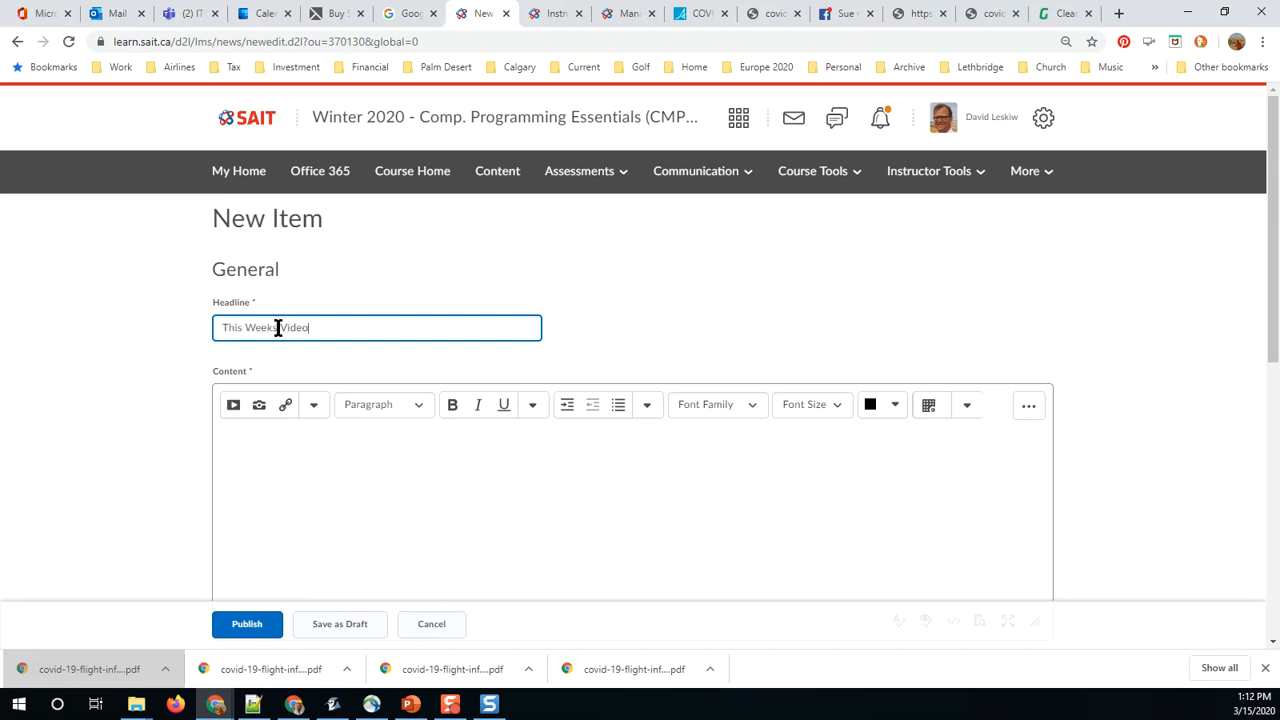
{"action": "left_click", "coordinate": [267, 478]}
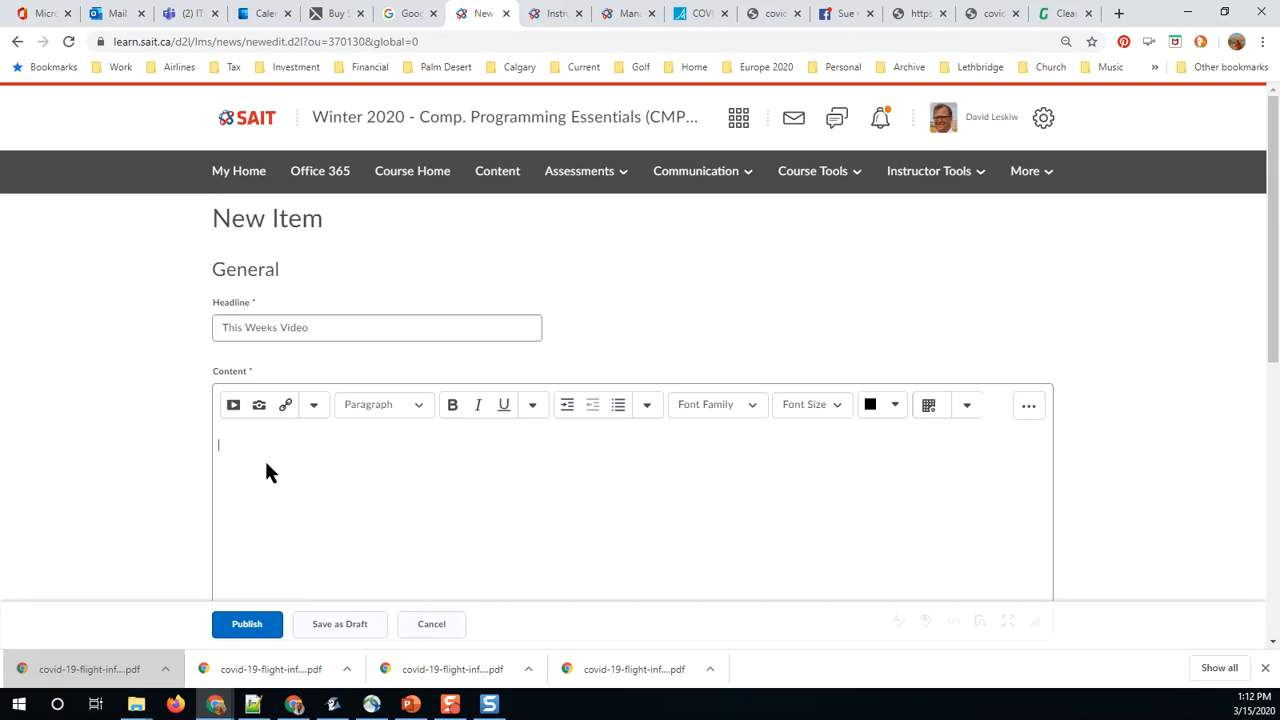
Step: Insert a quicklink to the March 15 Announcement video from the Instructional Videos module into the content and publish the announcement
{"action": "left_click", "coordinate": [285, 407]}
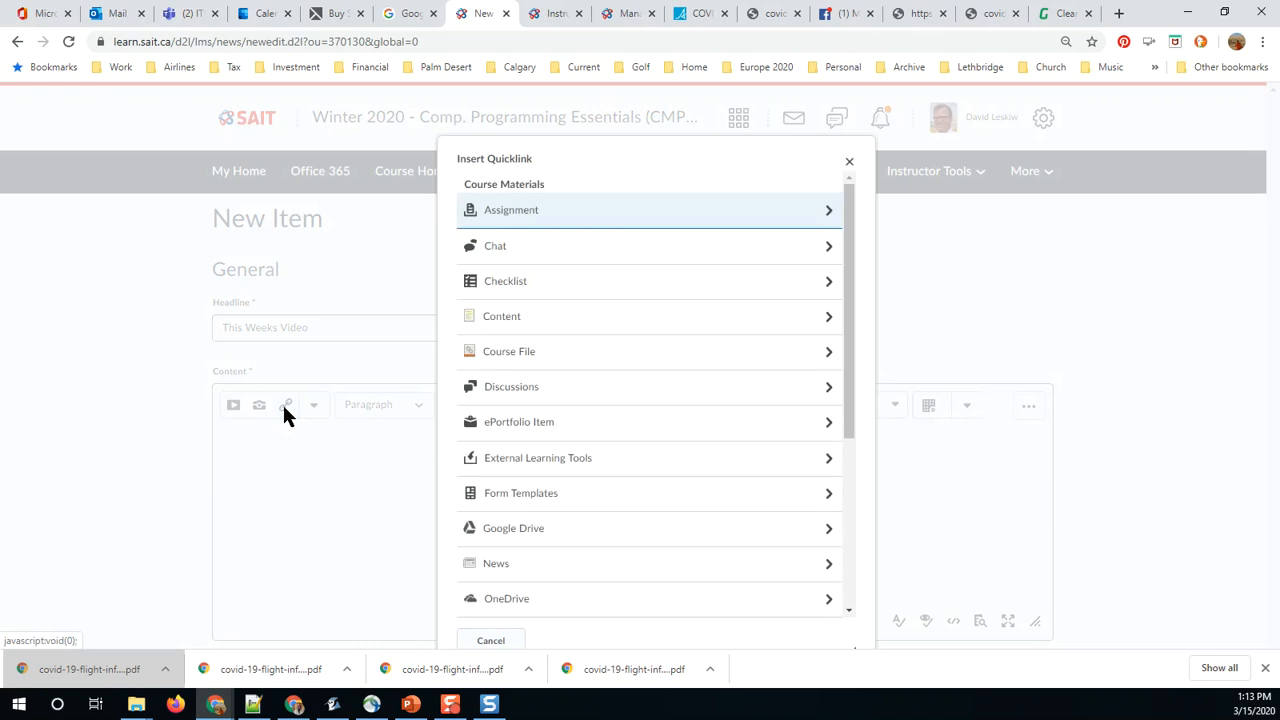
{"action": "left_click", "coordinate": [556, 317]}
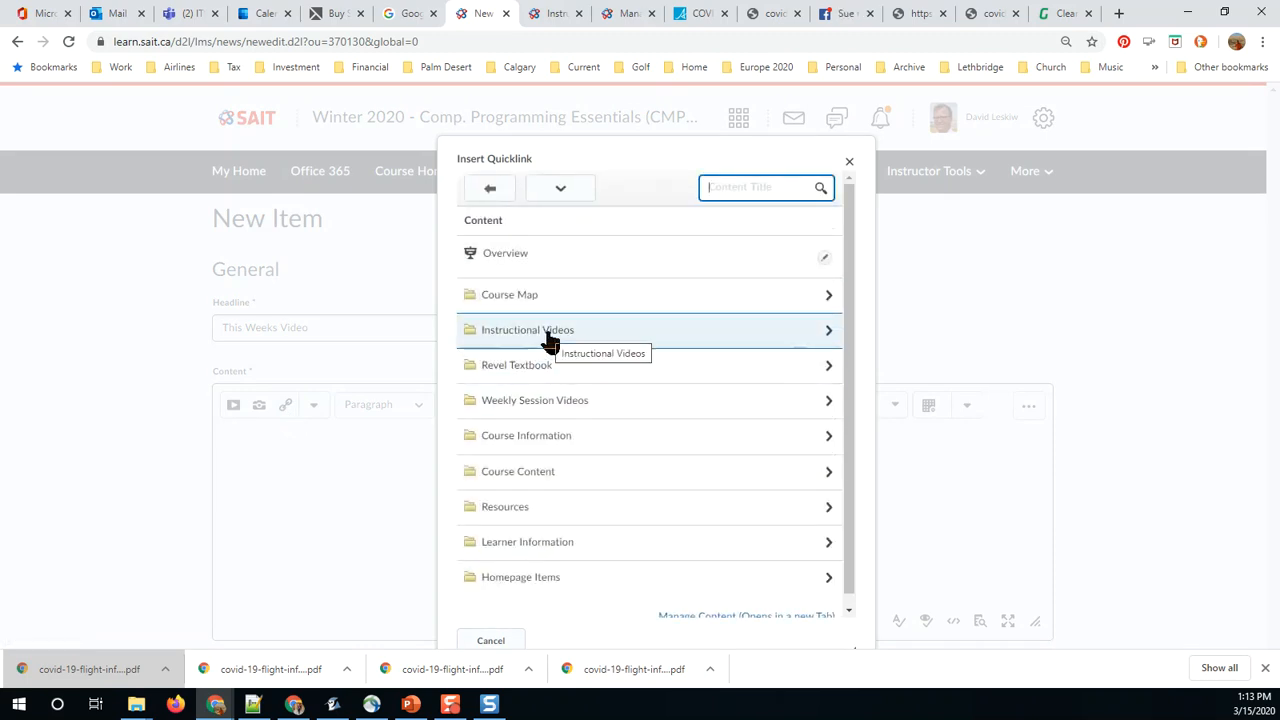
{"action": "left_click", "coordinate": [549, 337]}
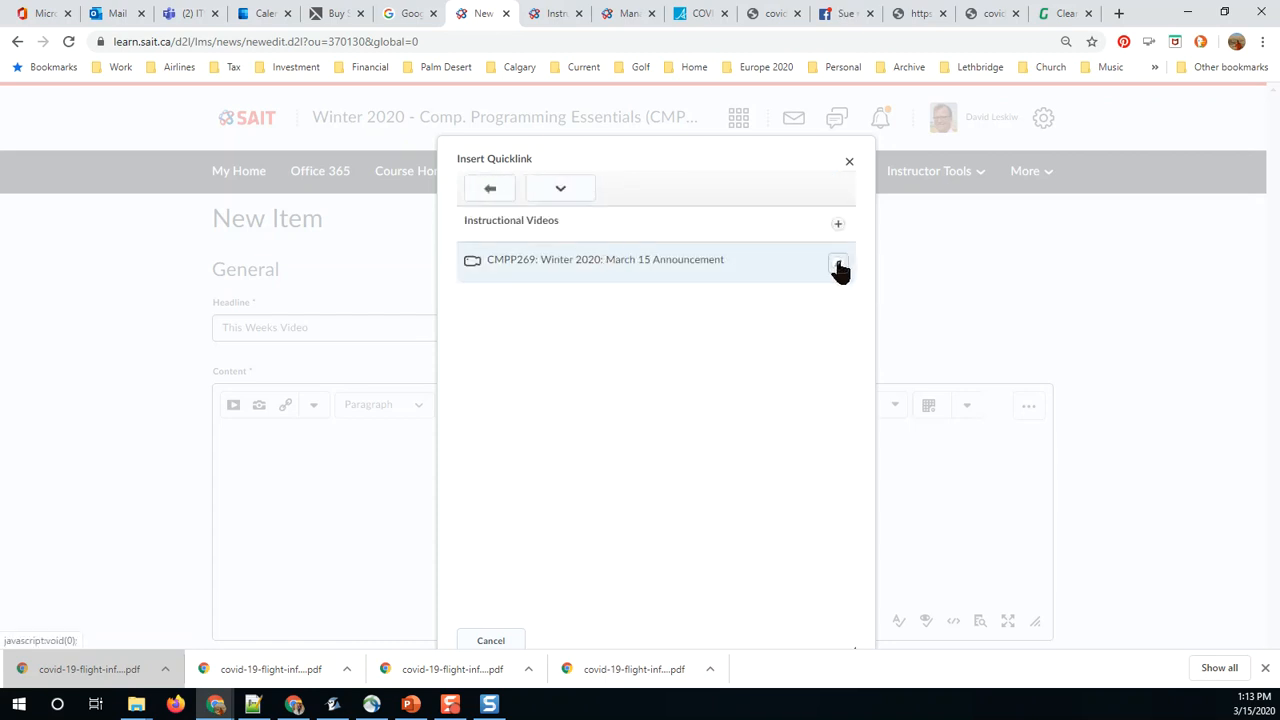
{"action": "left_click", "coordinate": [839, 265]}
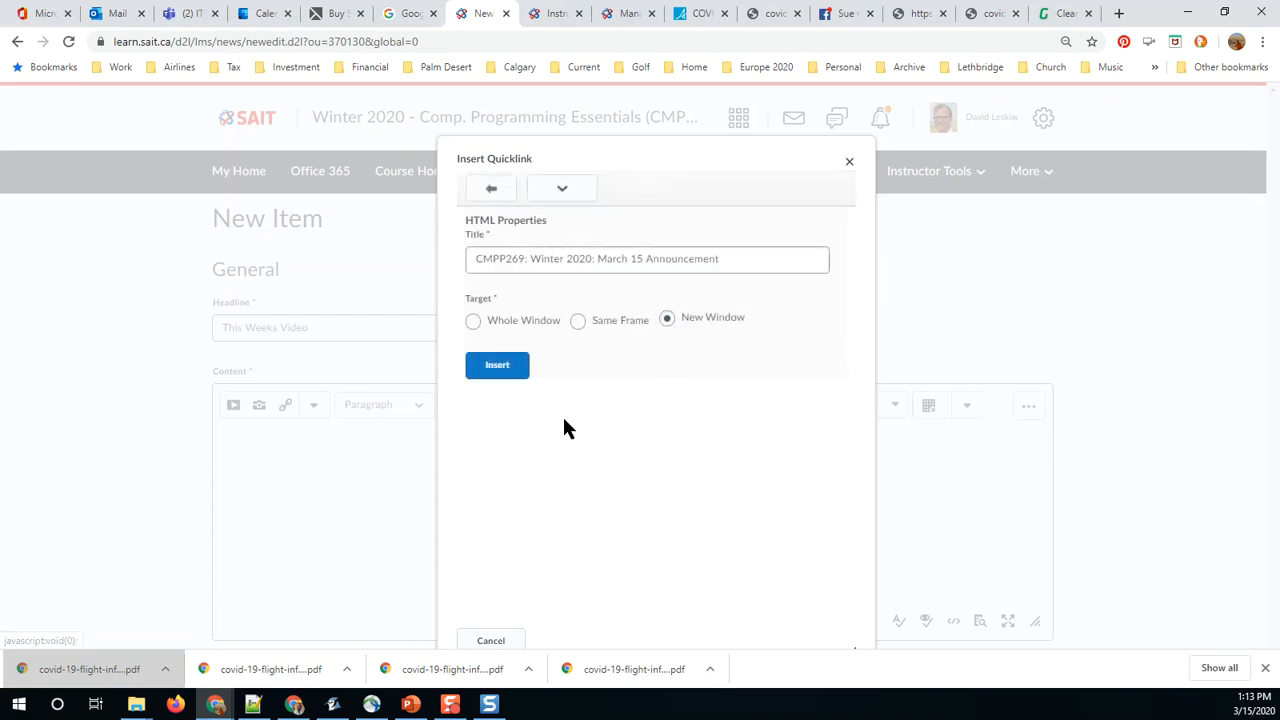
{"action": "left_click", "coordinate": [495, 370]}
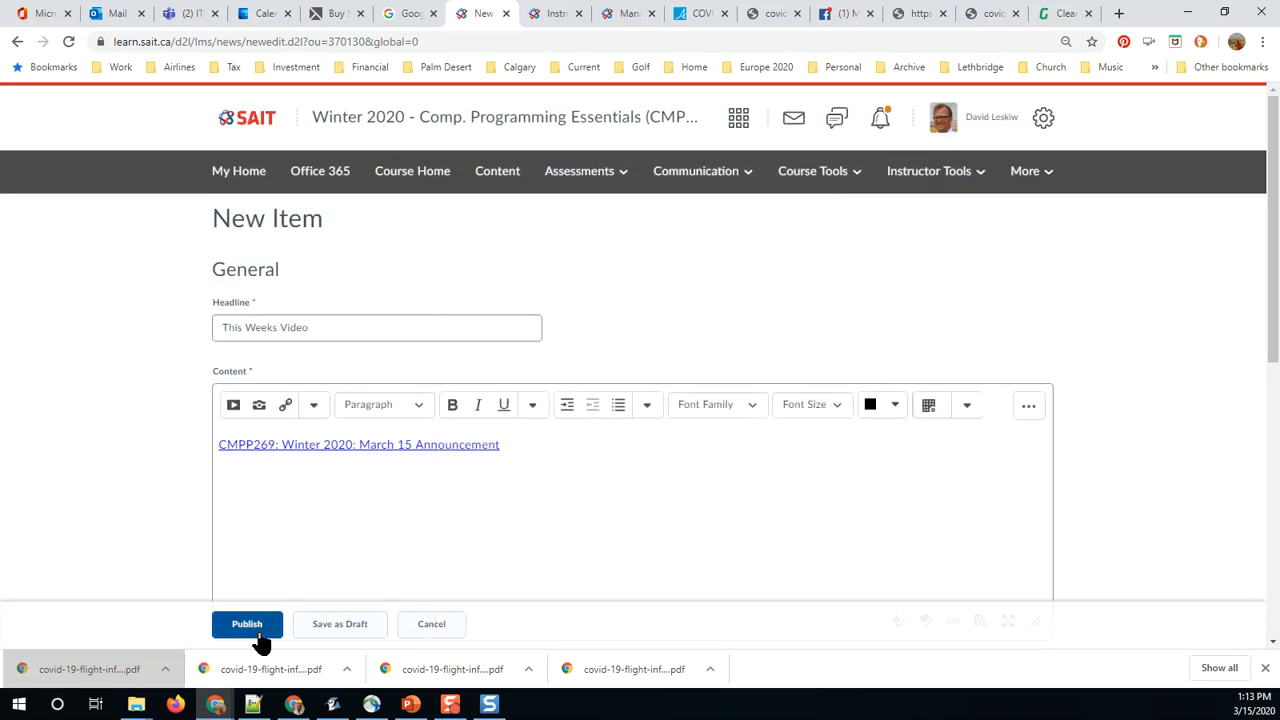
{"action": "left_click", "coordinate": [250, 625]}
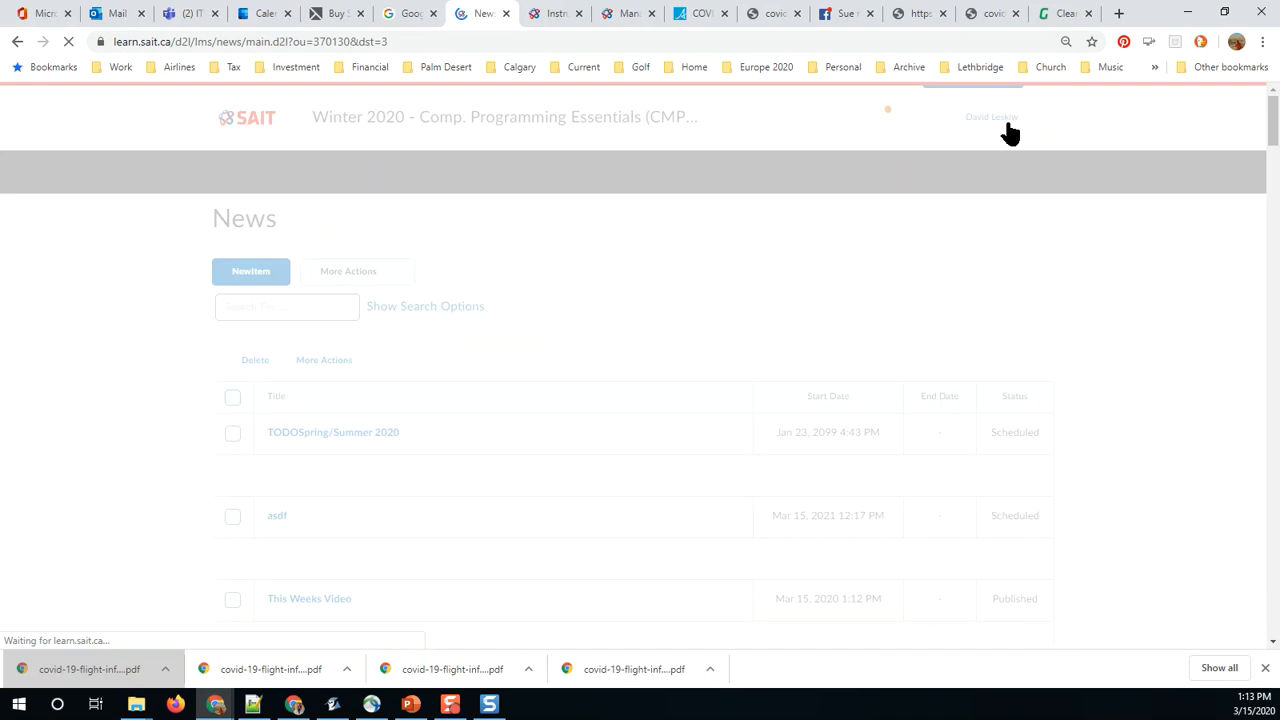
Step: View the course as a student and play the video linked in the This Weeks Video announcement
{"action": "left_click", "coordinate": [998, 128]}
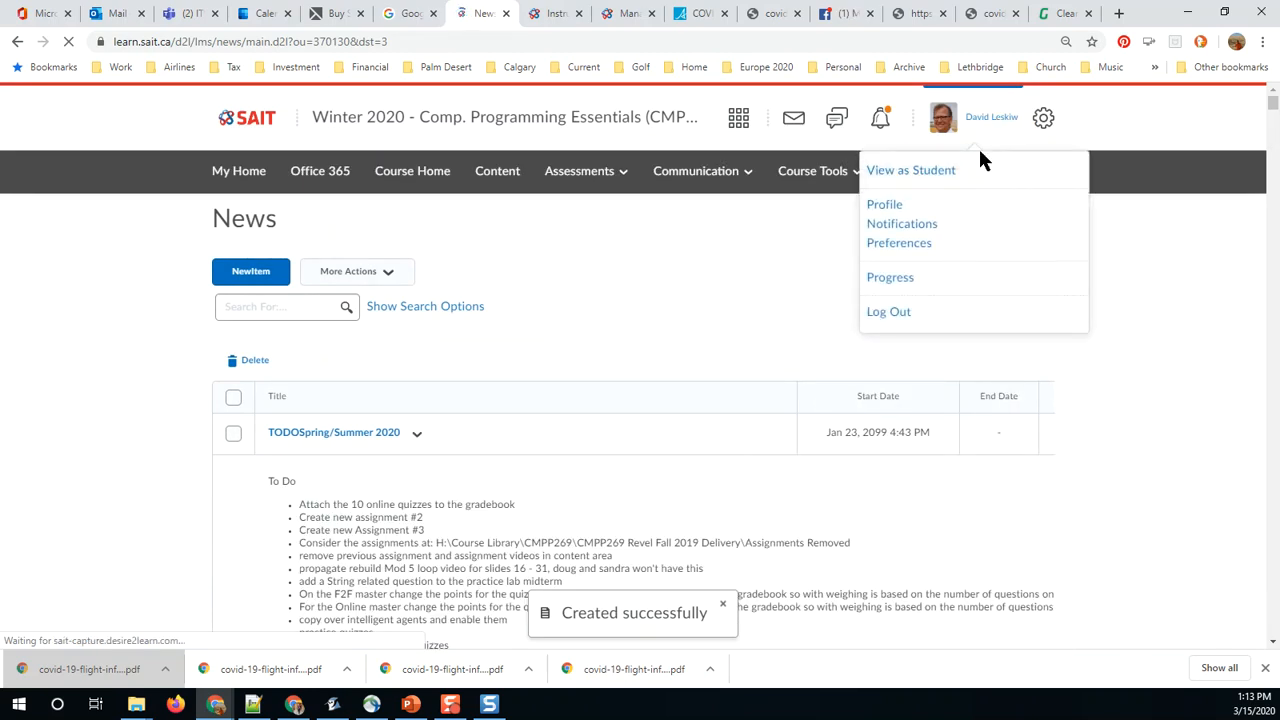
{"action": "left_click", "coordinate": [934, 178]}
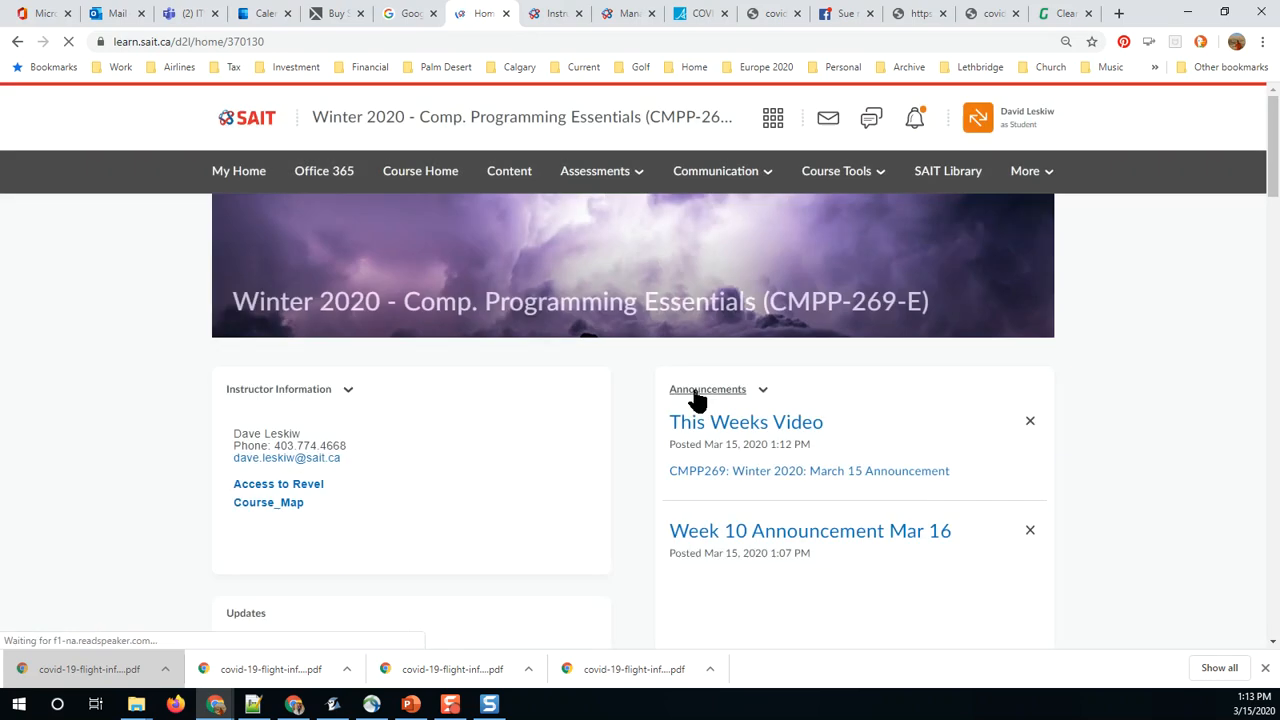
{"action": "scroll", "coordinate": [857, 451], "scroll_direction": "down", "scroll_amount": 3}
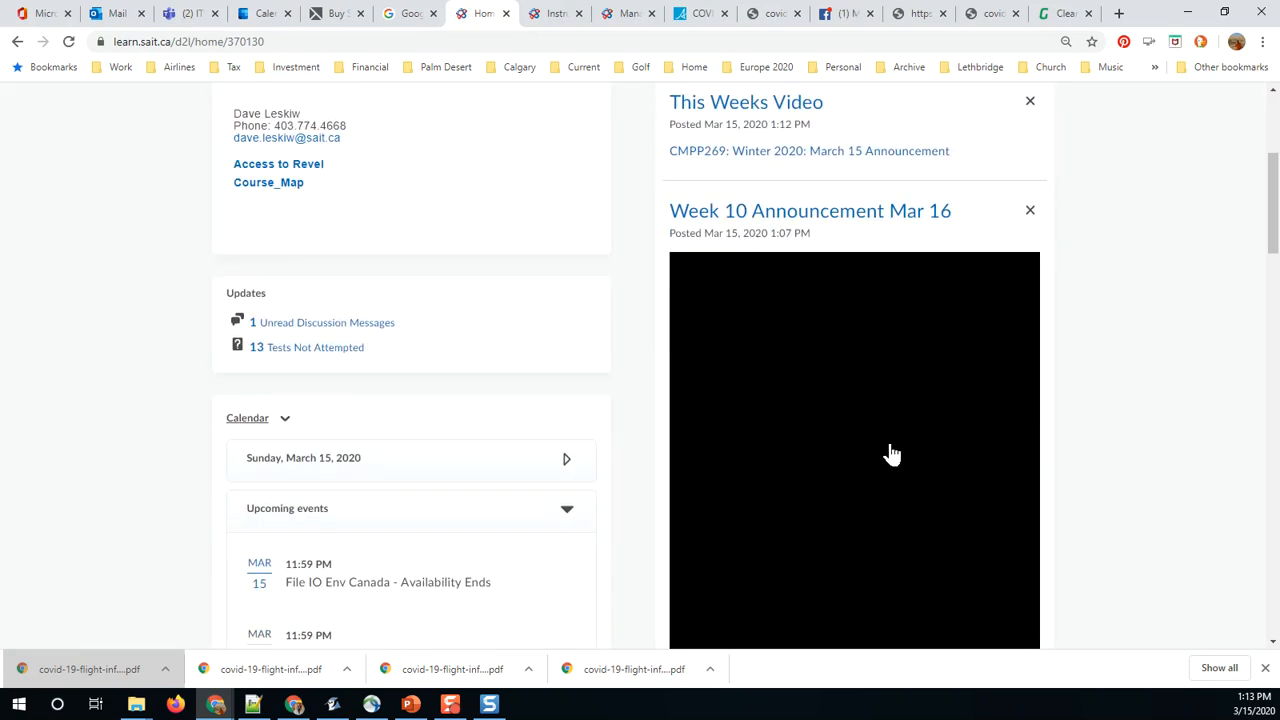
{"action": "scroll", "coordinate": [891, 454], "scroll_direction": "down", "scroll_amount": 1}
{"action": "scroll", "coordinate": [894, 434], "scroll_direction": "up", "scroll_amount": 3}
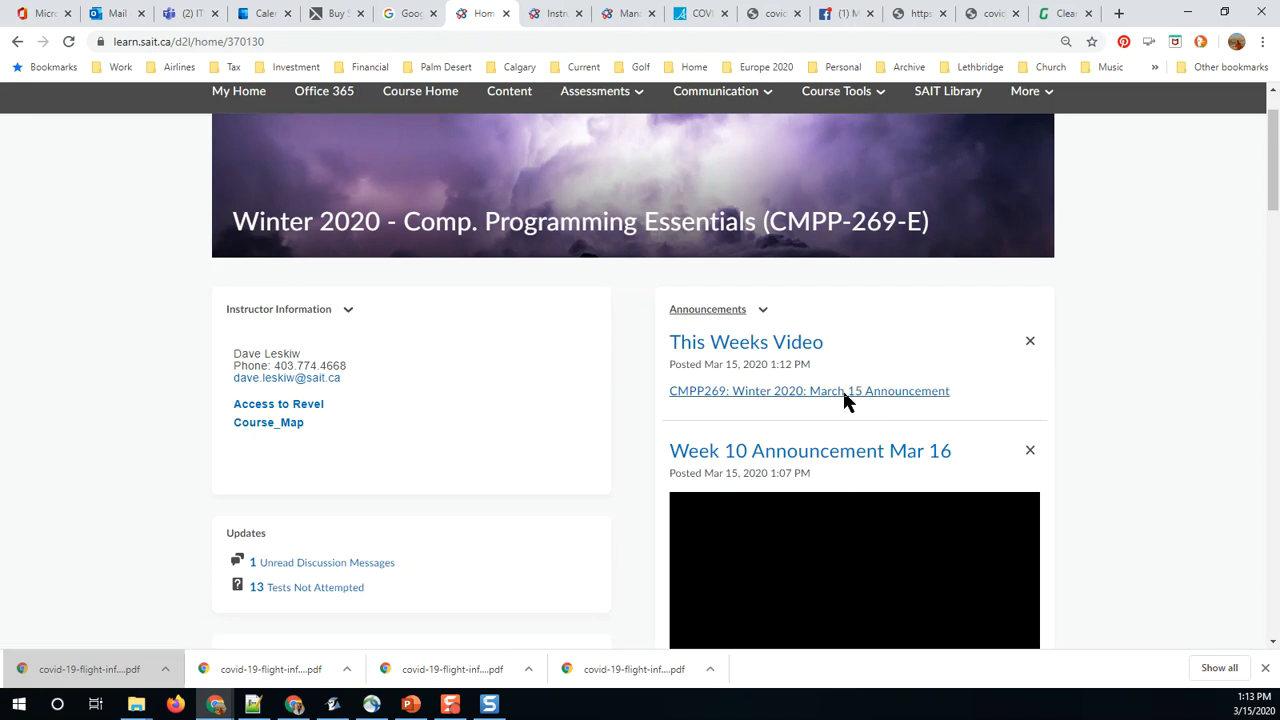
{"action": "left_click", "coordinate": [844, 397]}
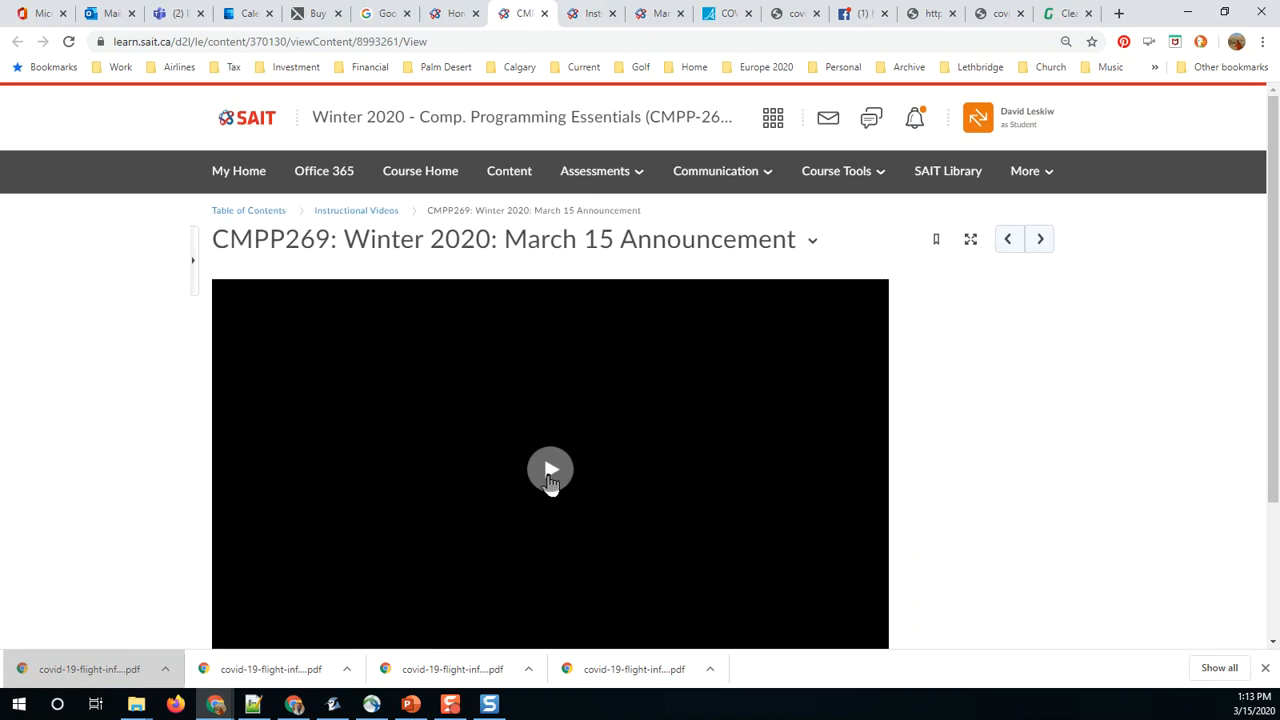
{"action": "left_click", "coordinate": [550, 472]}
Step: Switch to PowerPoint and add a sub-point under "As part of a Course Module" beginning "Create a link from"
{"action": "left_click", "coordinate": [410, 704]}
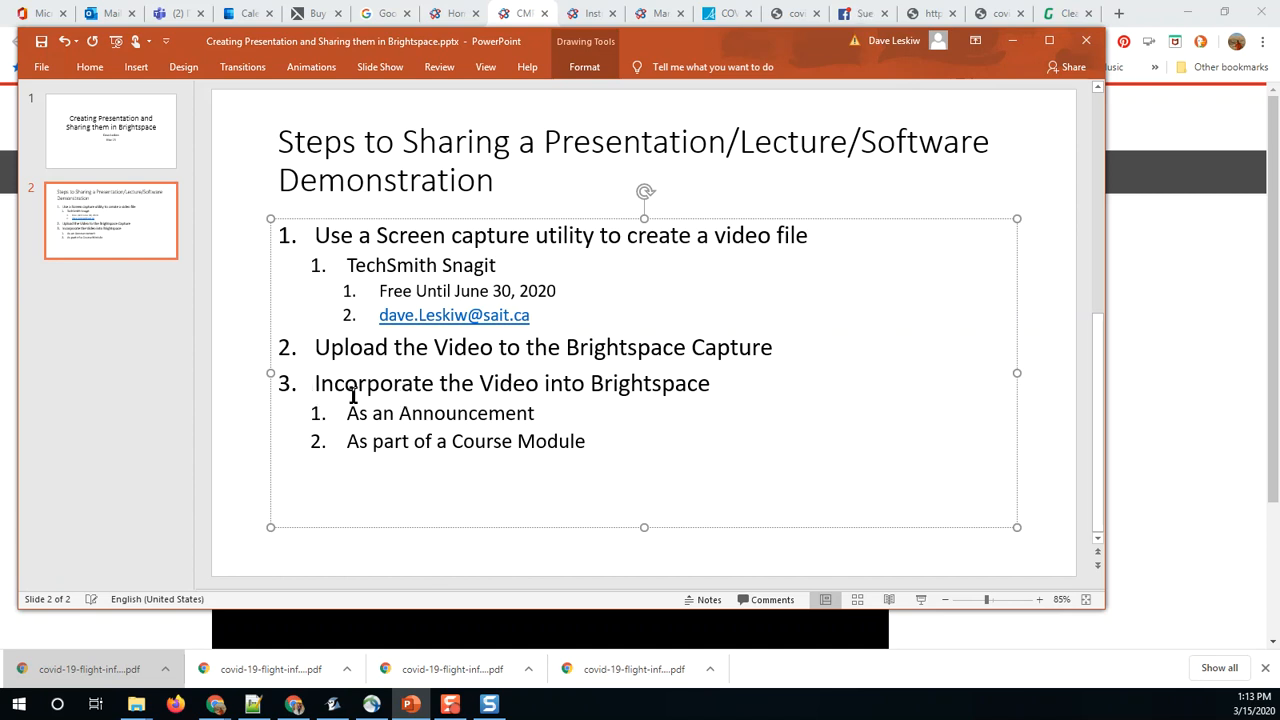
{"action": "left_click_drag", "start_coordinate": [500, 414], "coordinate": [629, 440]}
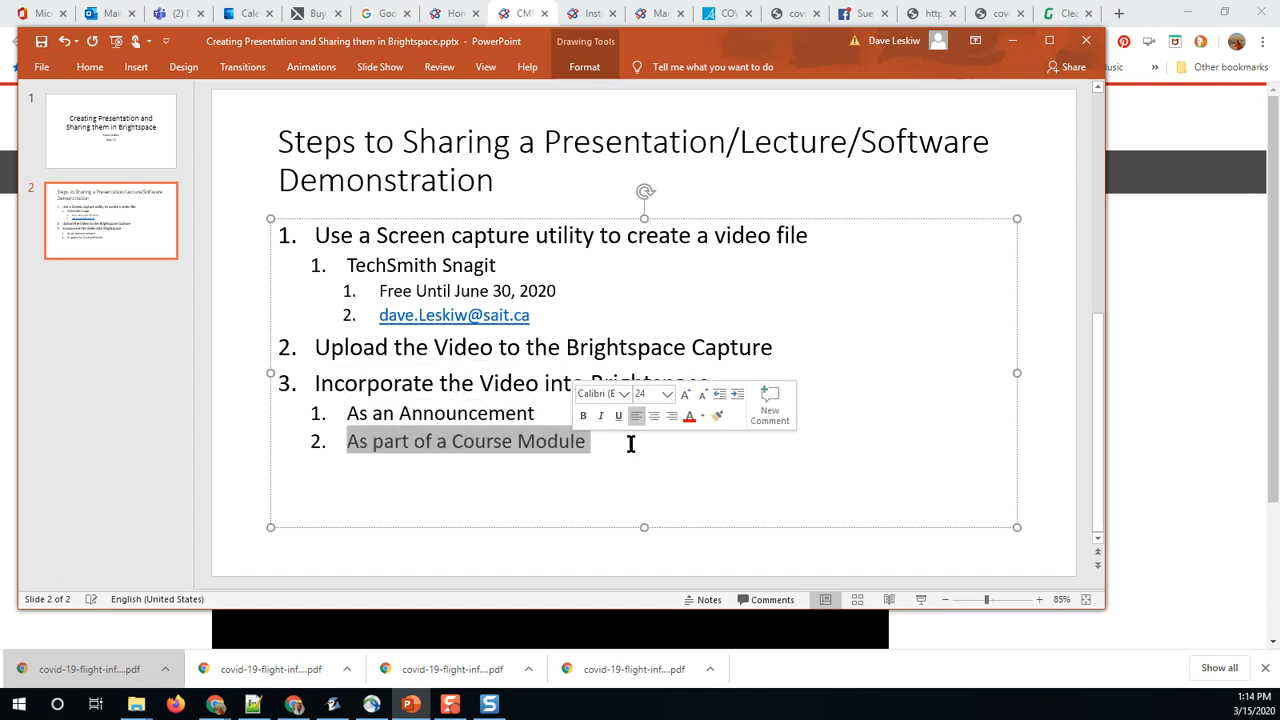
{"action": "left_click", "coordinate": [620, 445]}
{"action": "key", "text": "Return"}
{"action": "key", "text": "Tab"}
{"action": "type", "text": "Create a link fo"}
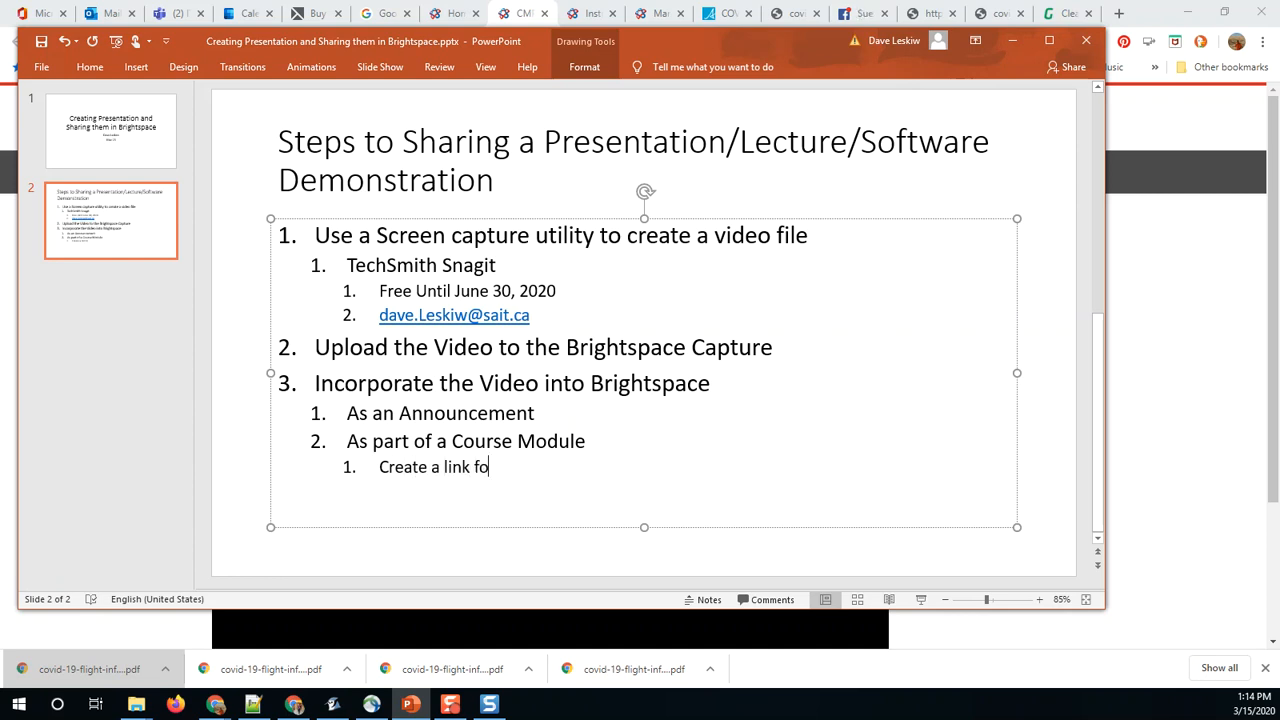
{"action": "key", "text": "BackSpace"}
{"action": "key", "text": "BackSpace"}
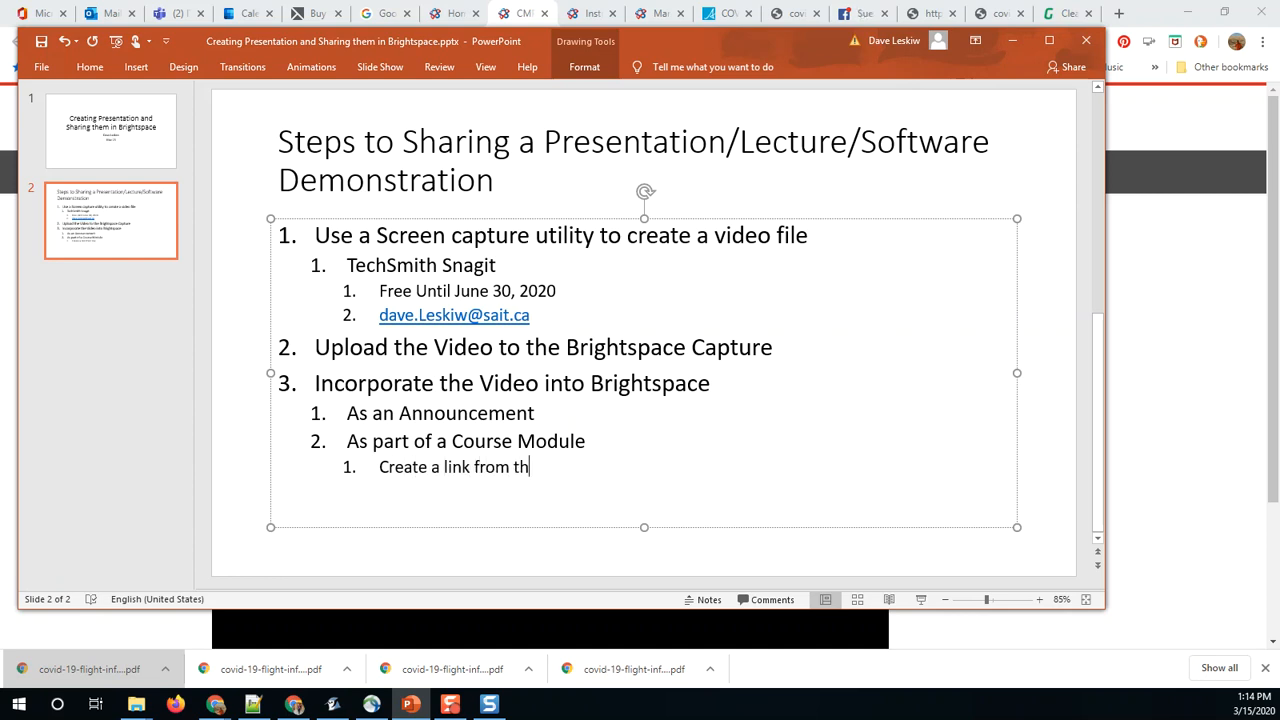